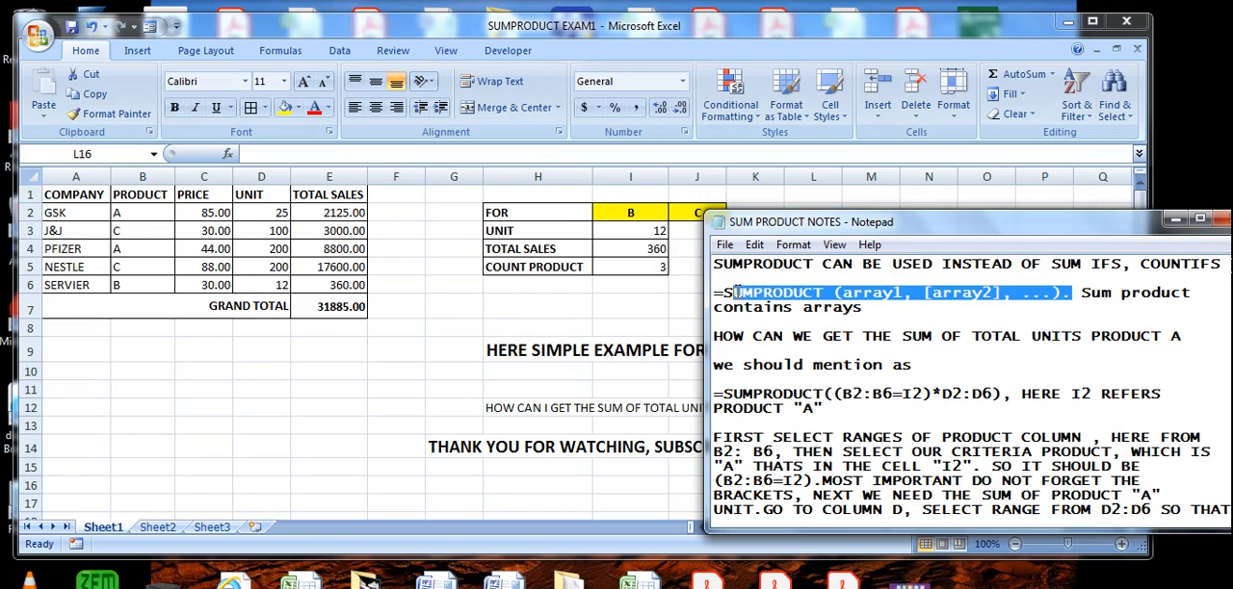
- Review the SUMPRODUCT syntax note, switch to Excel, and examine the example heading and the table columns from COMPANY to TOTAL SALES
left_click_drag(1082, 292, 1083, 306)
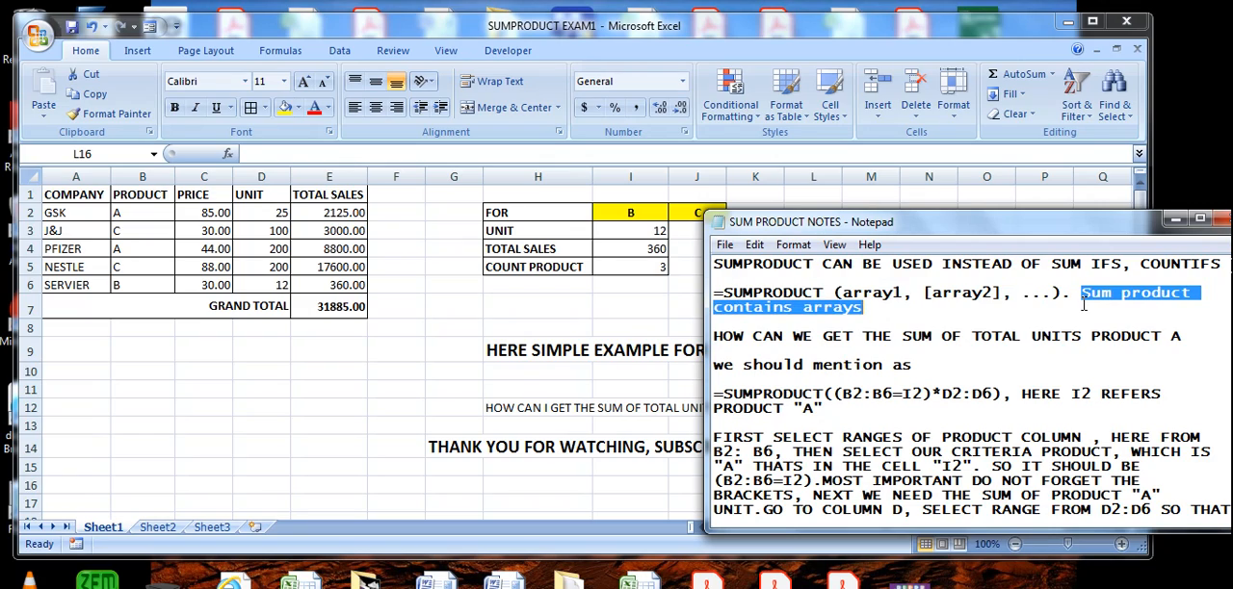
left_click(1002, 323)
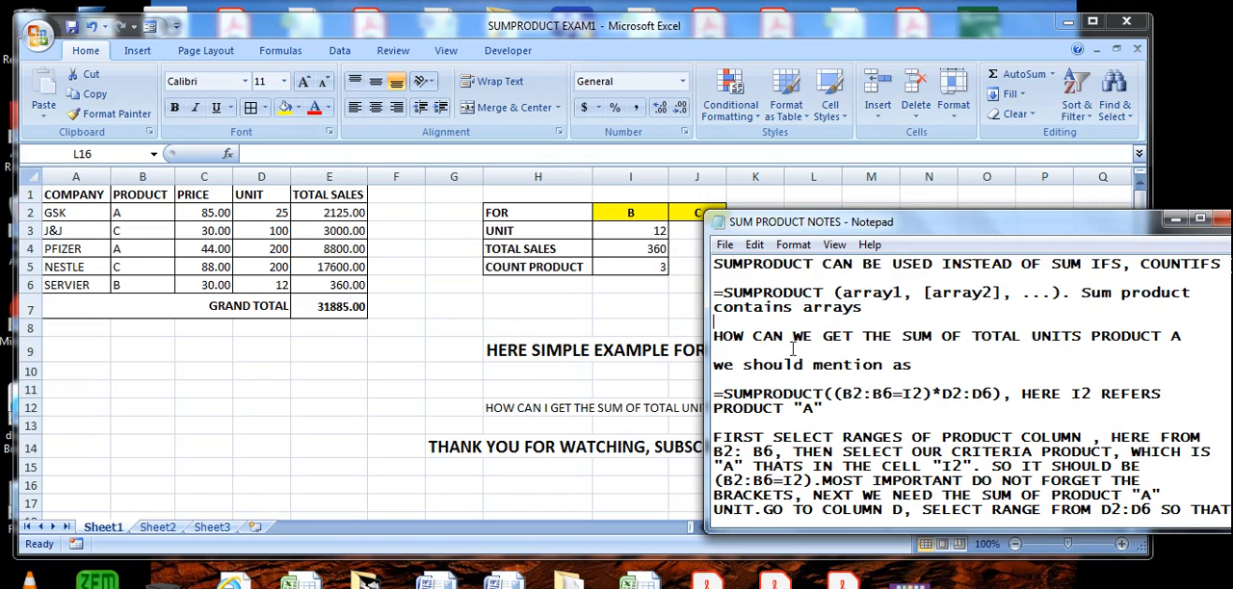
left_click(606, 334)
left_click_drag(500, 350, 842, 350)
left_click(504, 315)
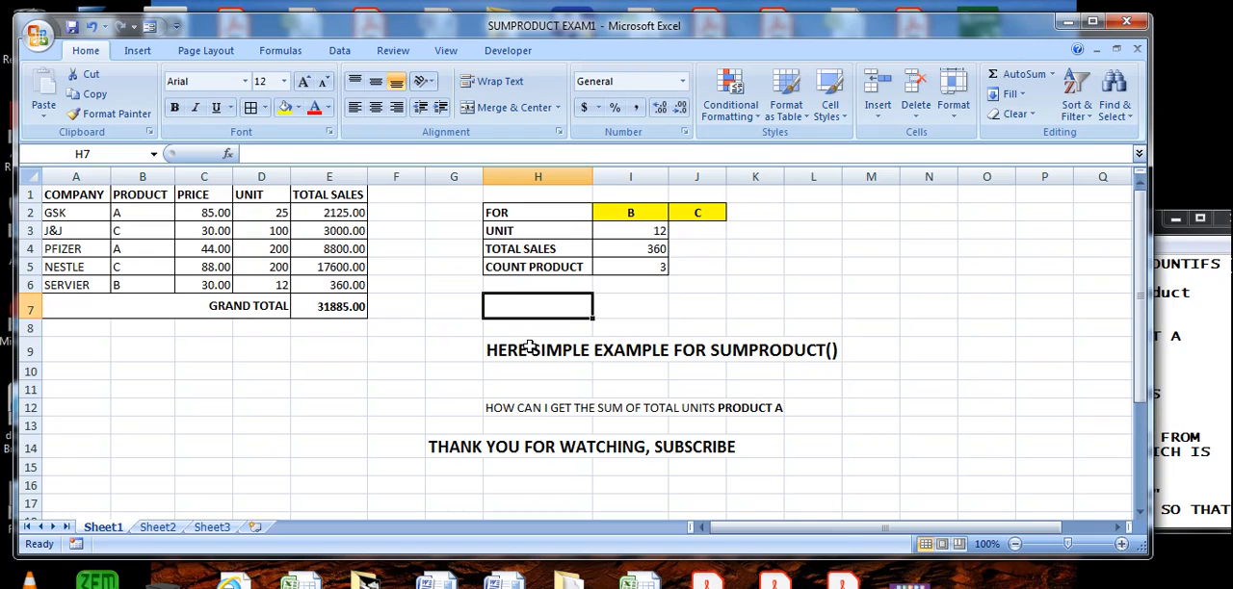
left_click_drag(509, 350, 829, 350)
left_click_drag(65, 198, 85, 285)
left_click_drag(147, 197, 154, 281)
left_click_drag(207, 196, 207, 284)
left_click_drag(268, 195, 266, 286)
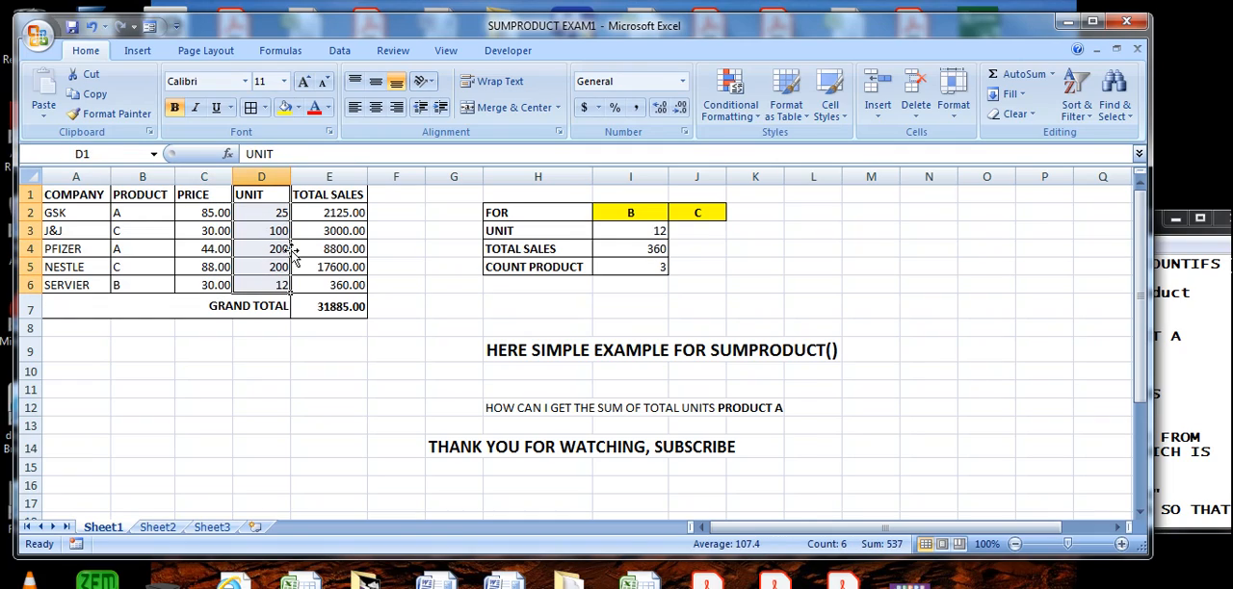
left_click_drag(335, 195, 331, 289)
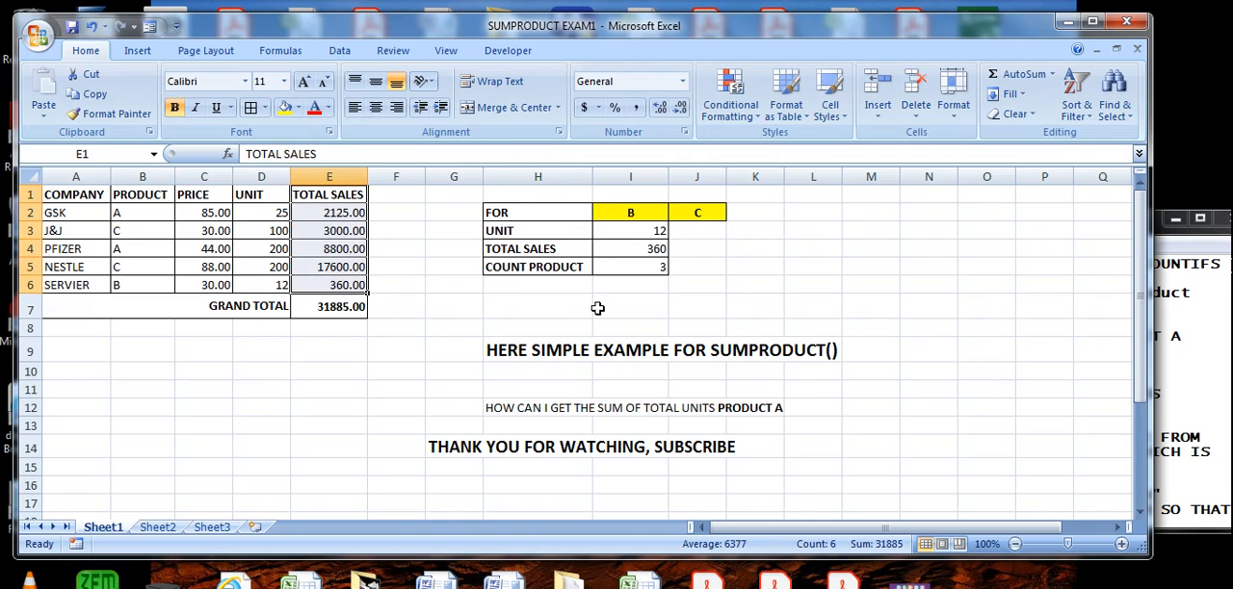
- Read the question about total units for product A in row 12 and locate product A's rows in the PRODUCT column
left_click(529, 351)
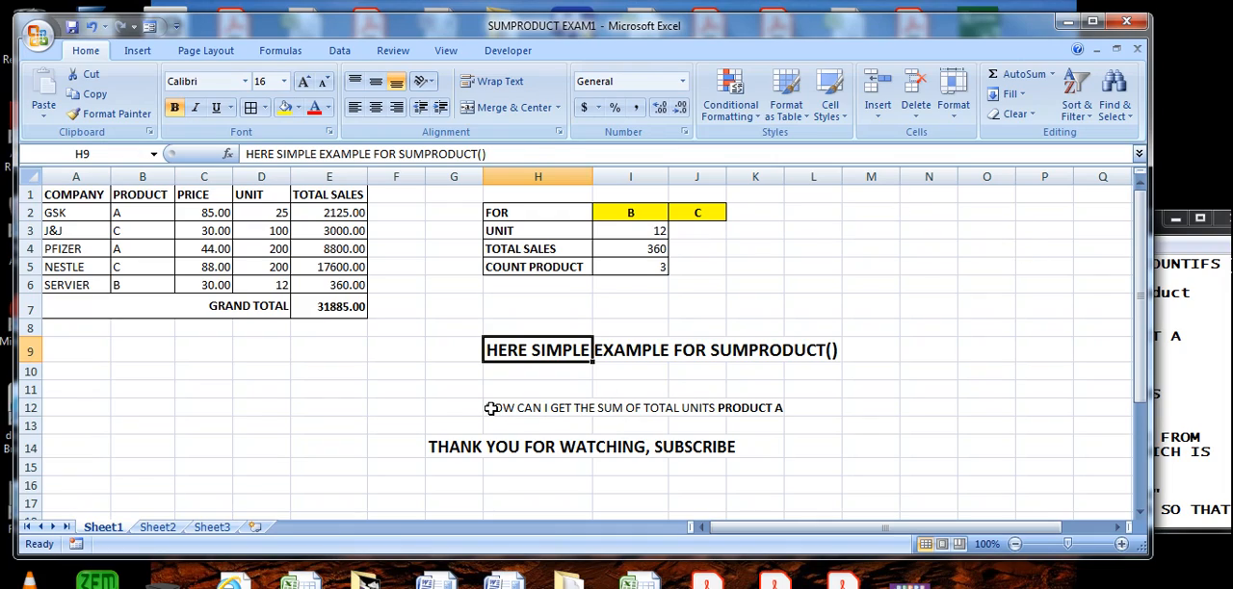
left_click_drag(490, 407, 759, 408)
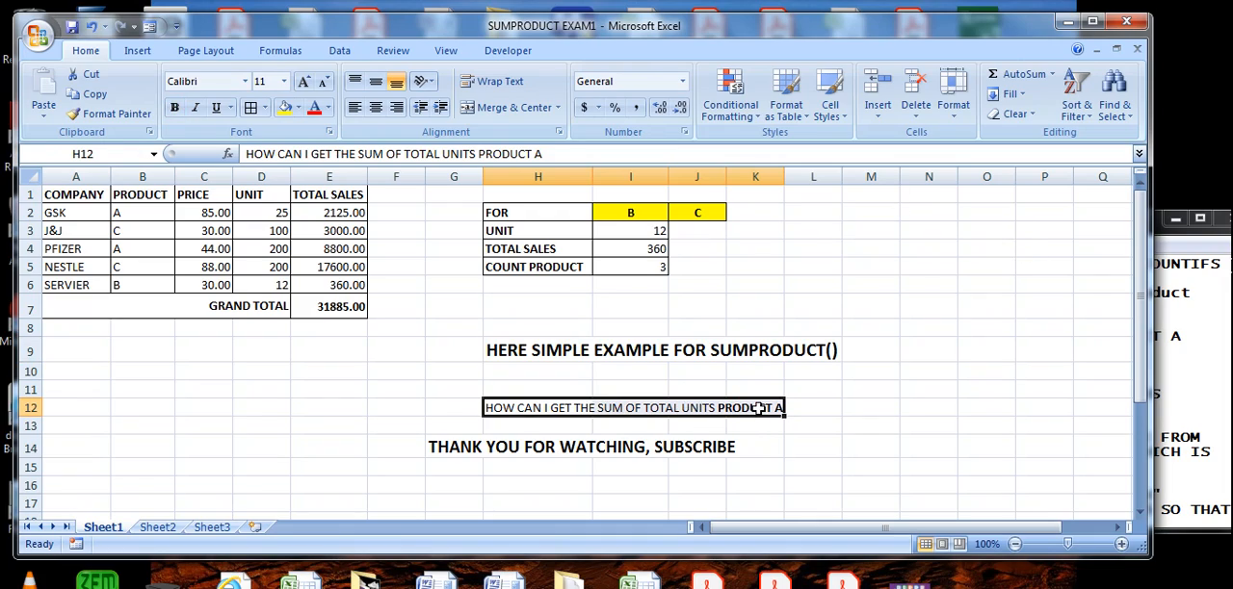
left_click(759, 408)
left_click(501, 407)
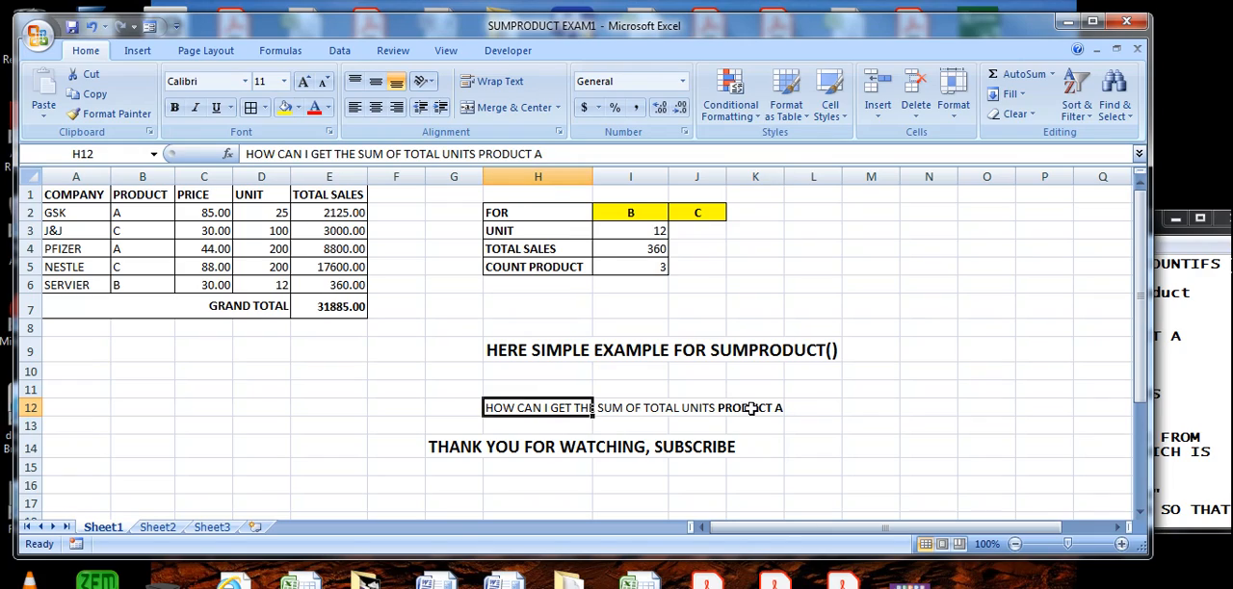
left_click(156, 196)
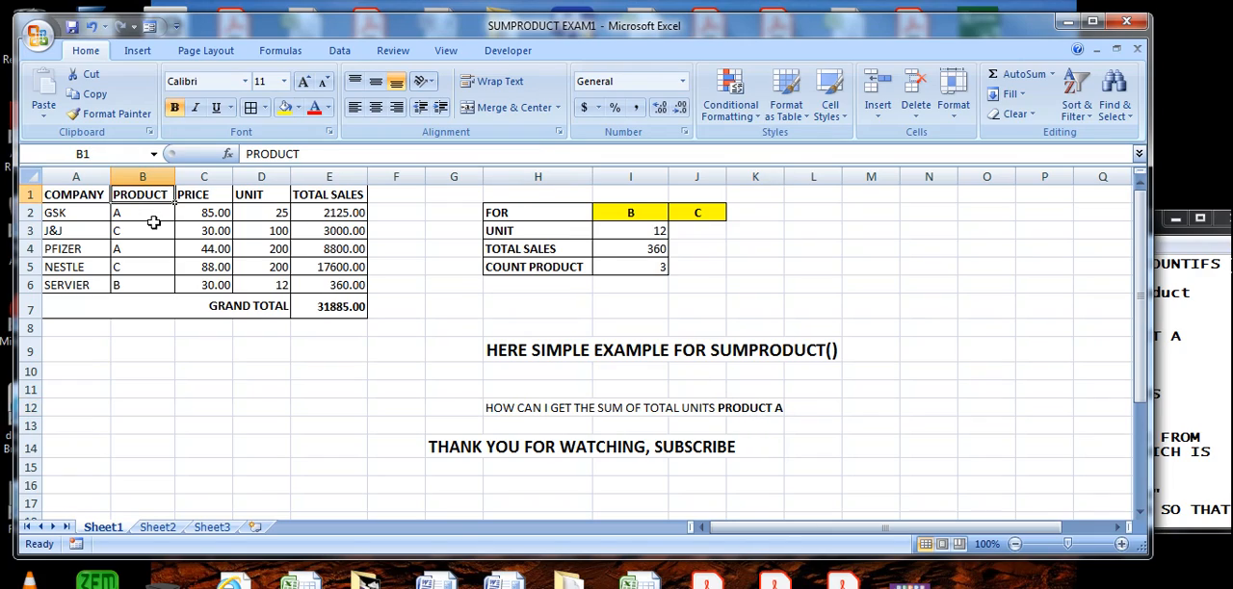
left_click(144, 216)
left_click(132, 249)
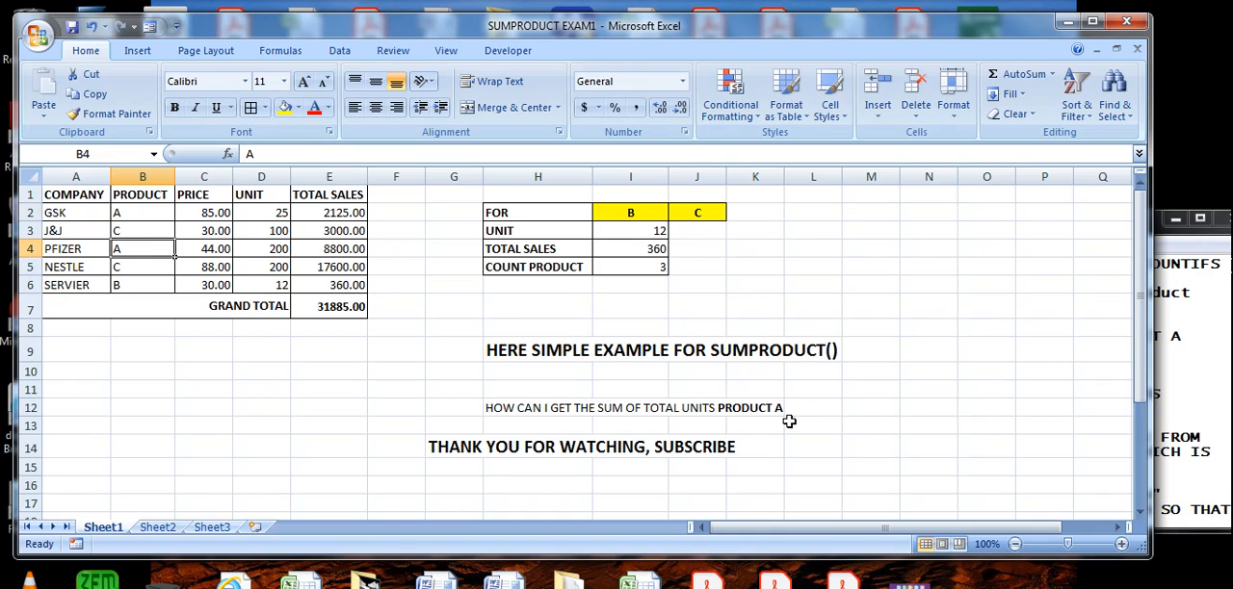
- Set the criteria product in cell I2 to A
left_click(636, 213)
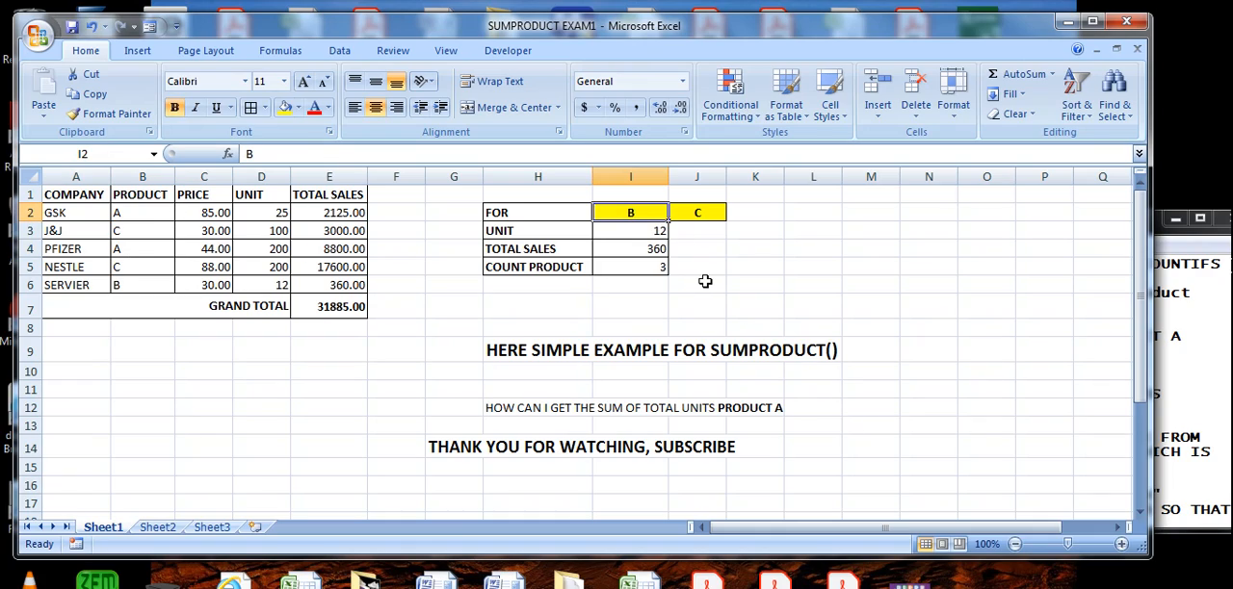
type("A")
left_click(735, 287)
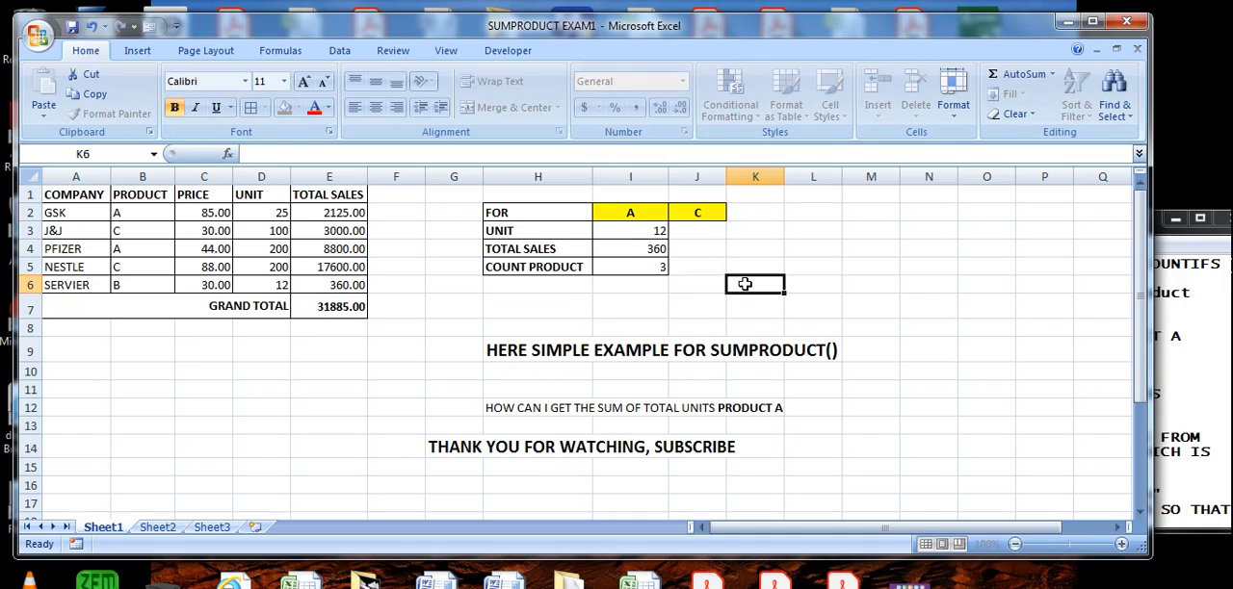
- Begin a SUMPRODUCT formula in the UNIT cell I3 with the bracketed product condition (B2:B6=I2)
left_click(656, 234)
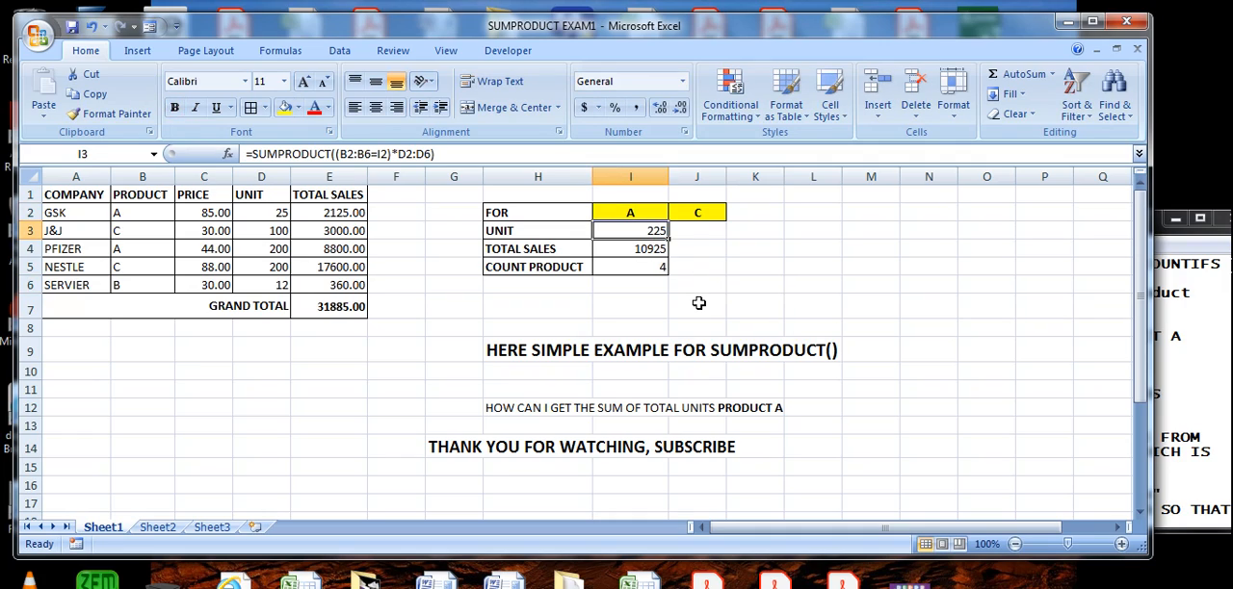
type("=")
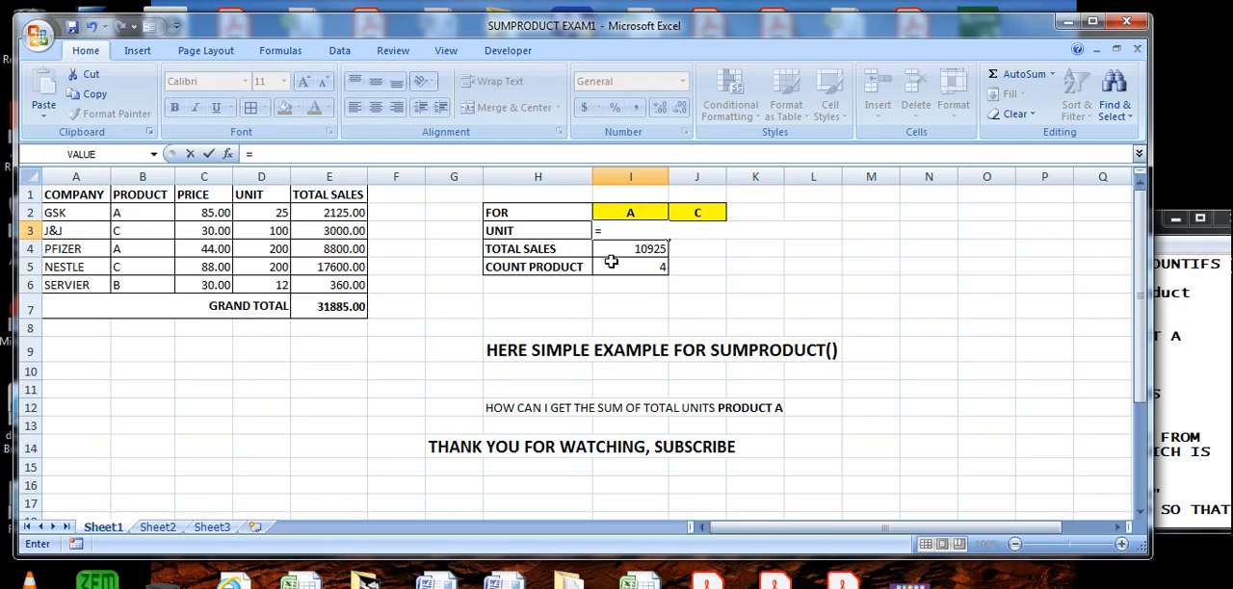
type("SU")
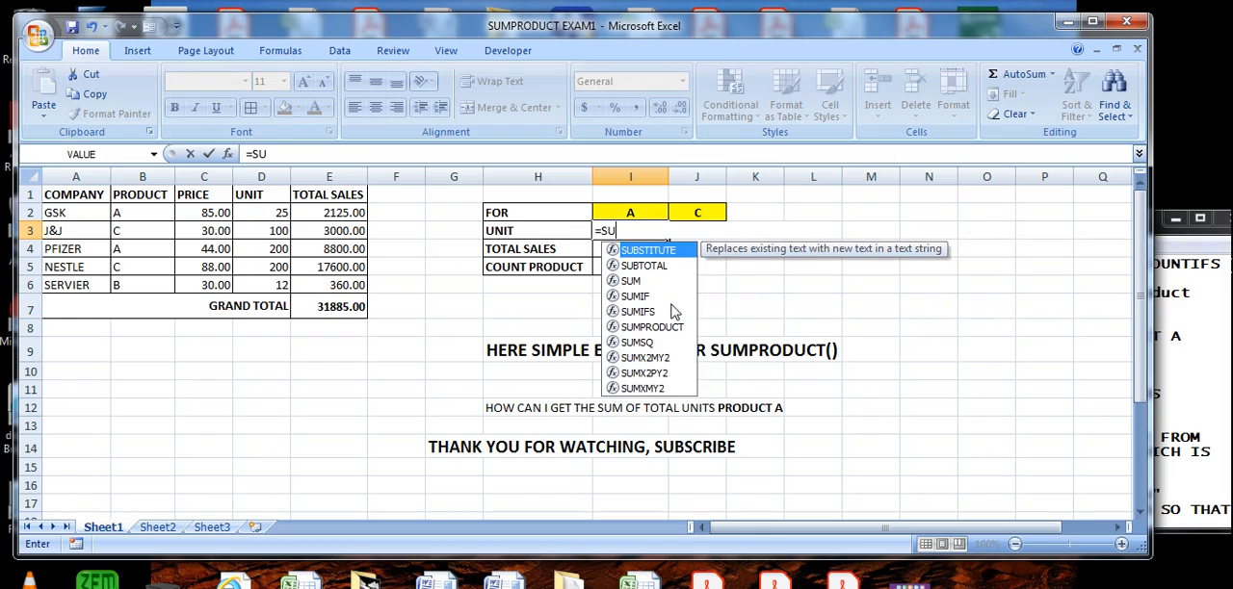
type("MPRODU")
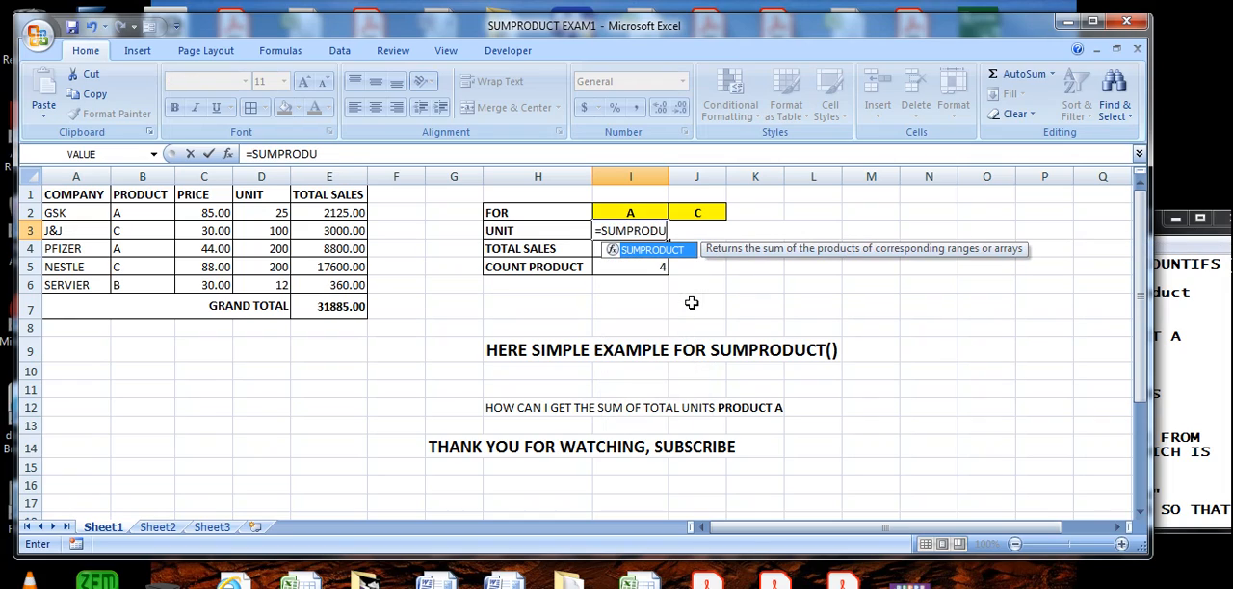
type("CT(")
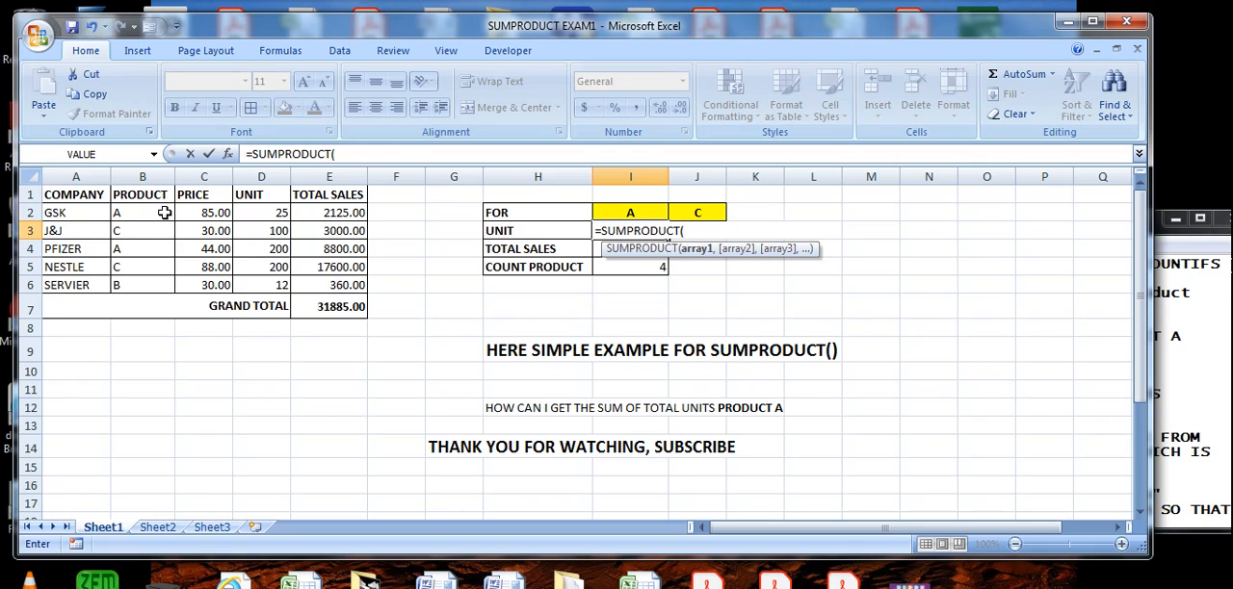
left_click_drag(139, 213, 139, 286)
type("=")
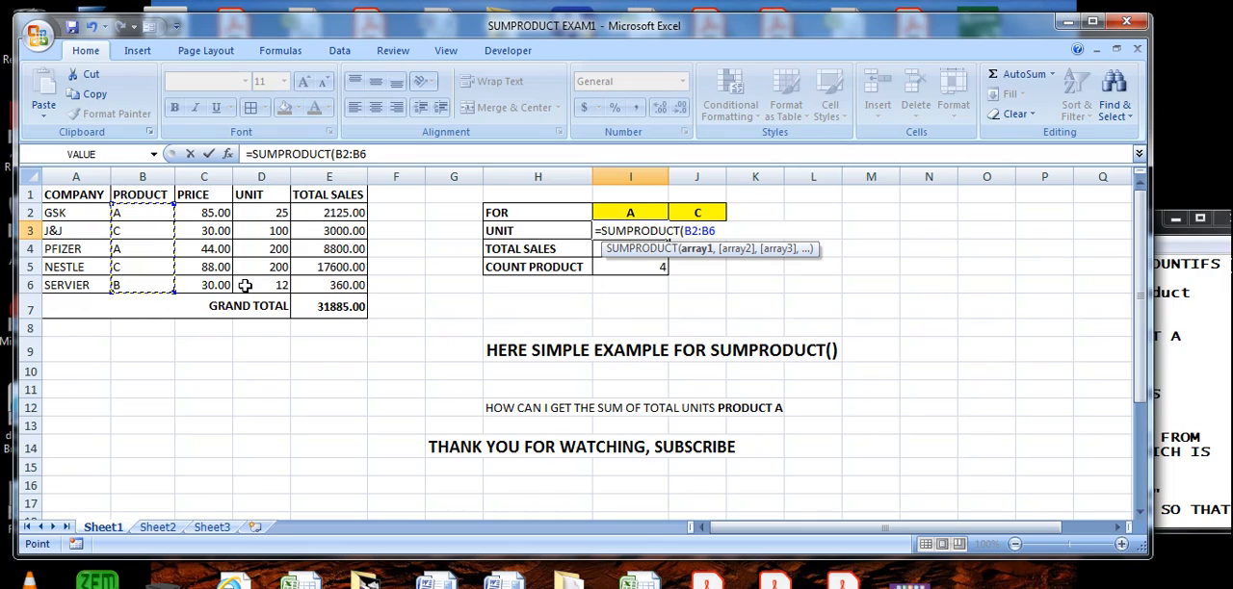
left_click(653, 217)
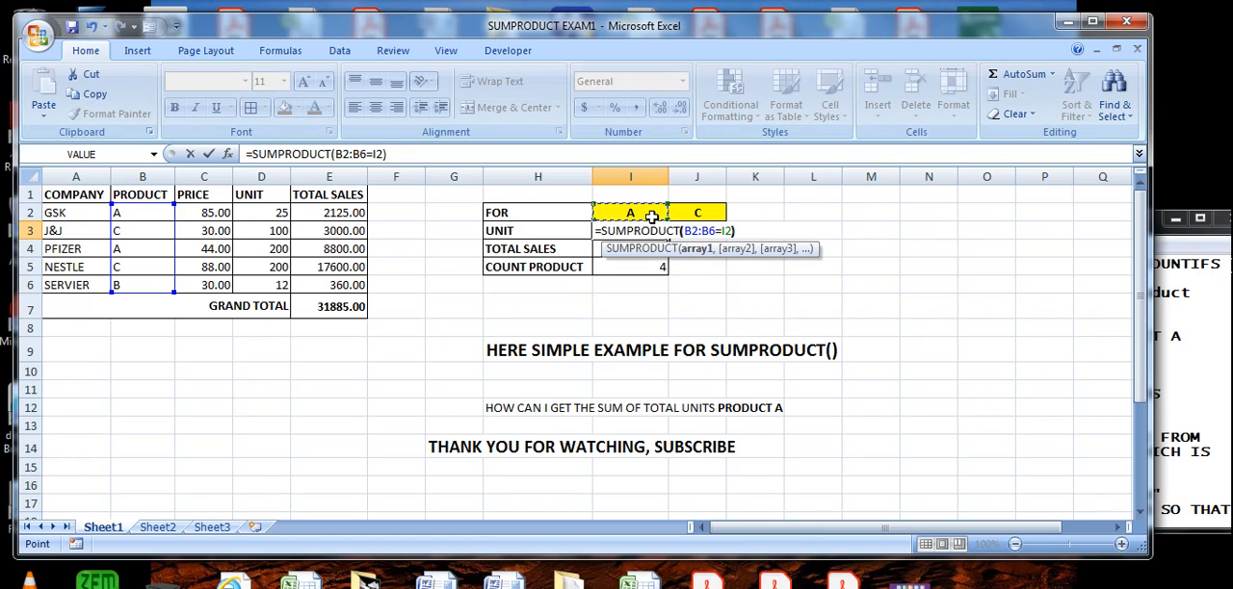
type(")")
left_click(684, 235)
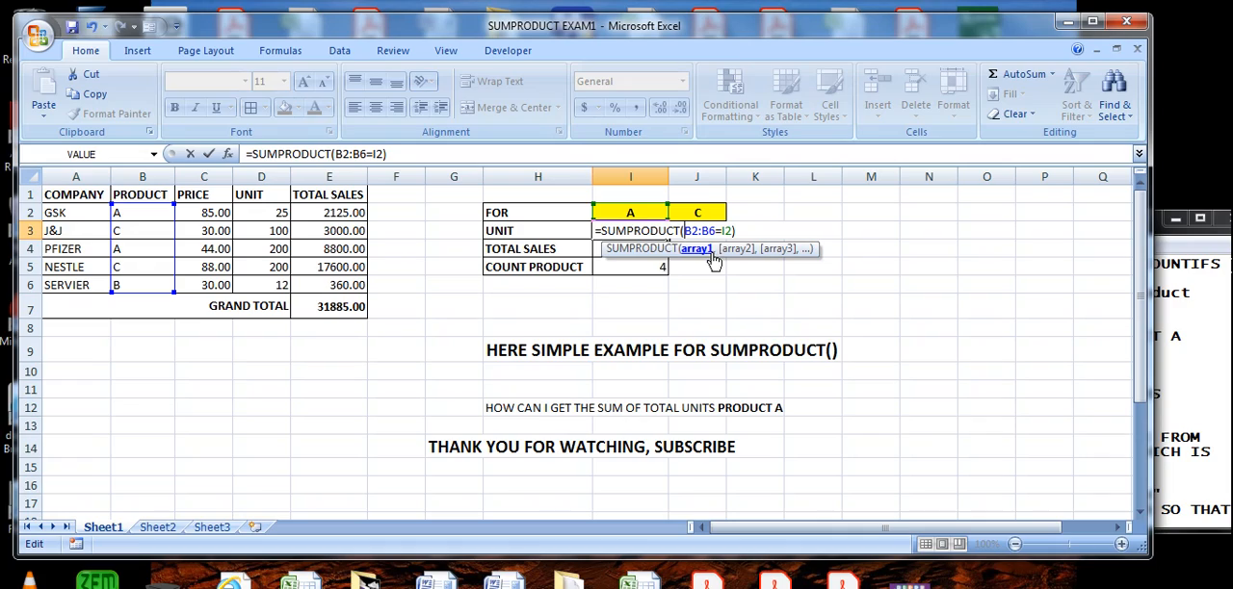
type("(")
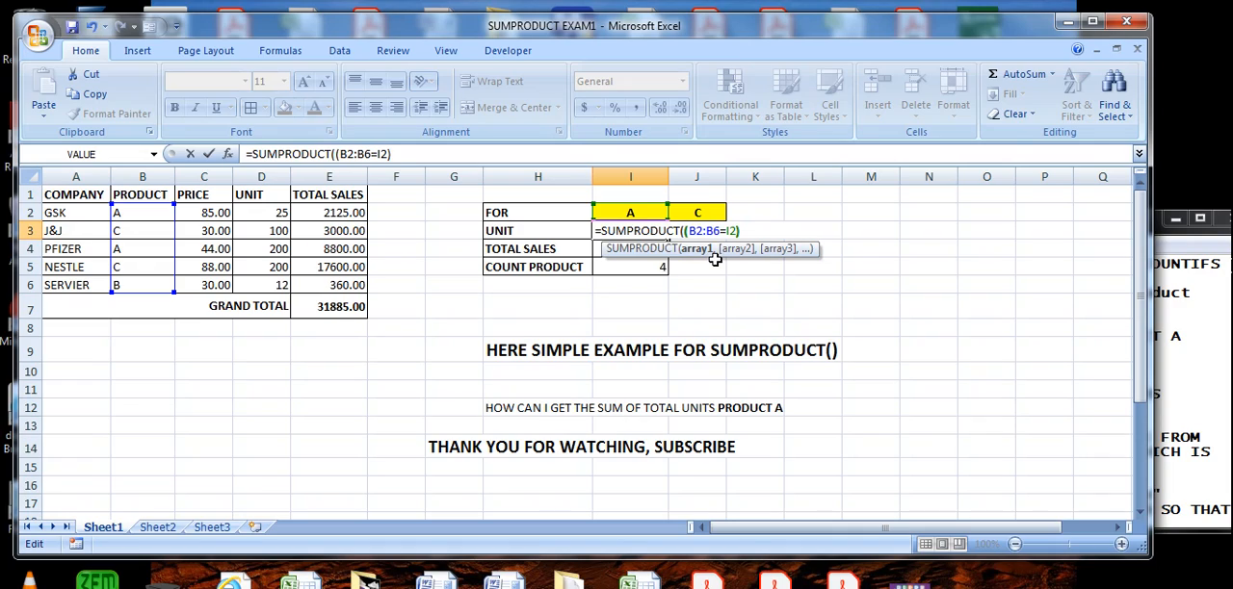
- Complete the I3 formula by multiplying the condition by the unit range, giving =SUMPRODUCT((B2:B6=I2)*D2:D6)
left_click(422, 153)
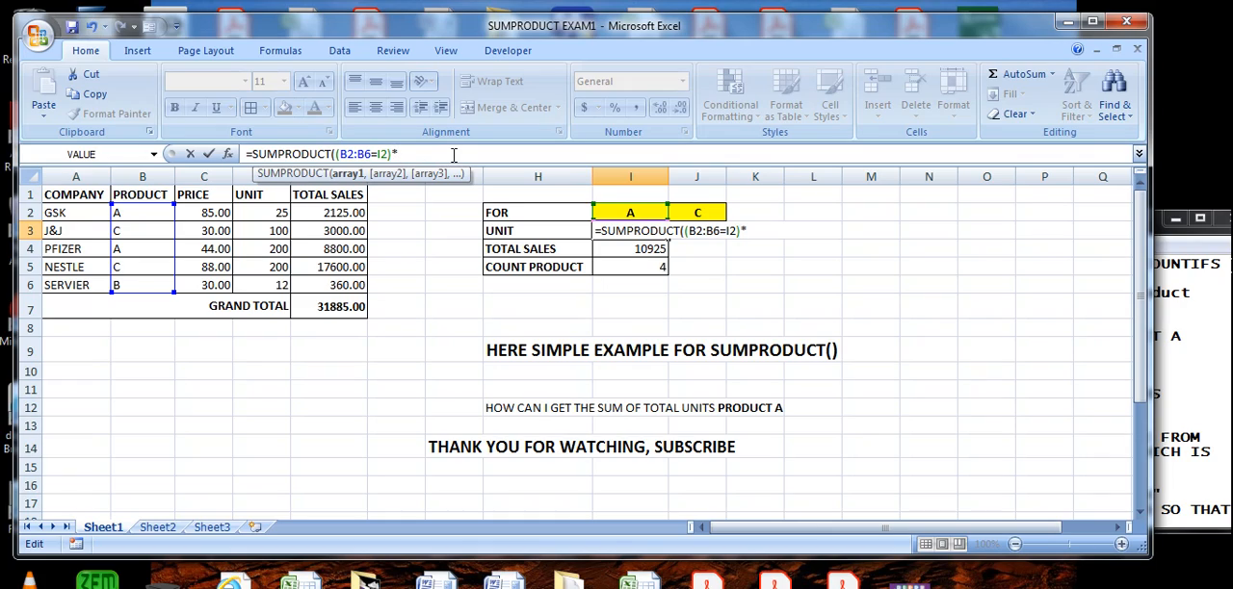
left_click_drag(280, 213, 278, 281)
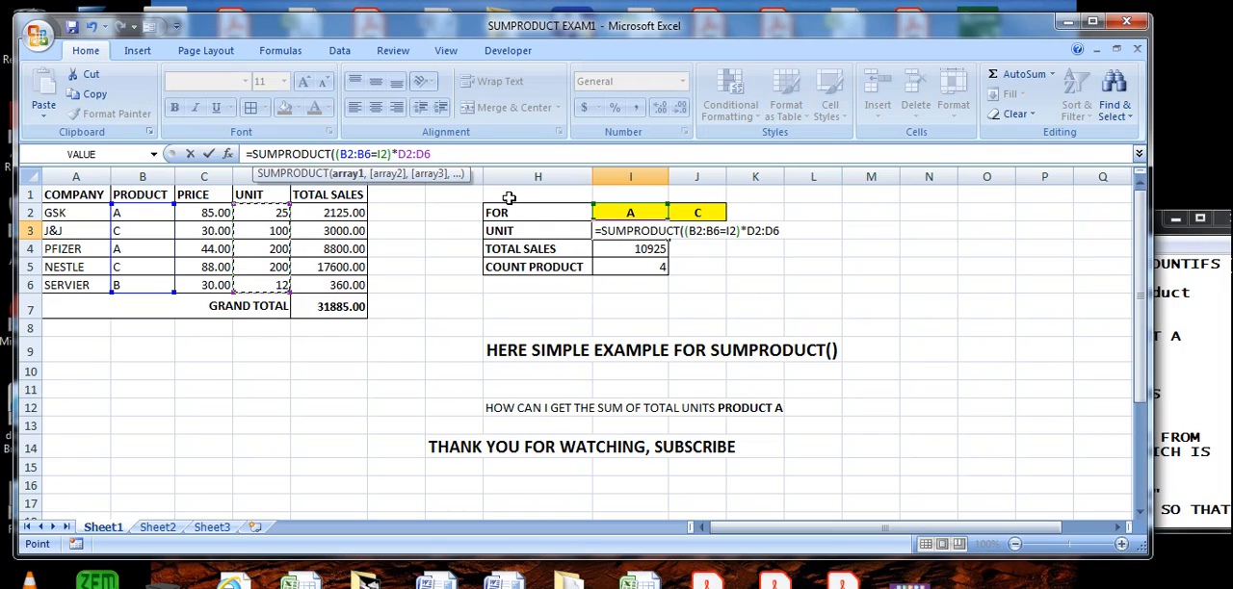
type(")")
key("Return")
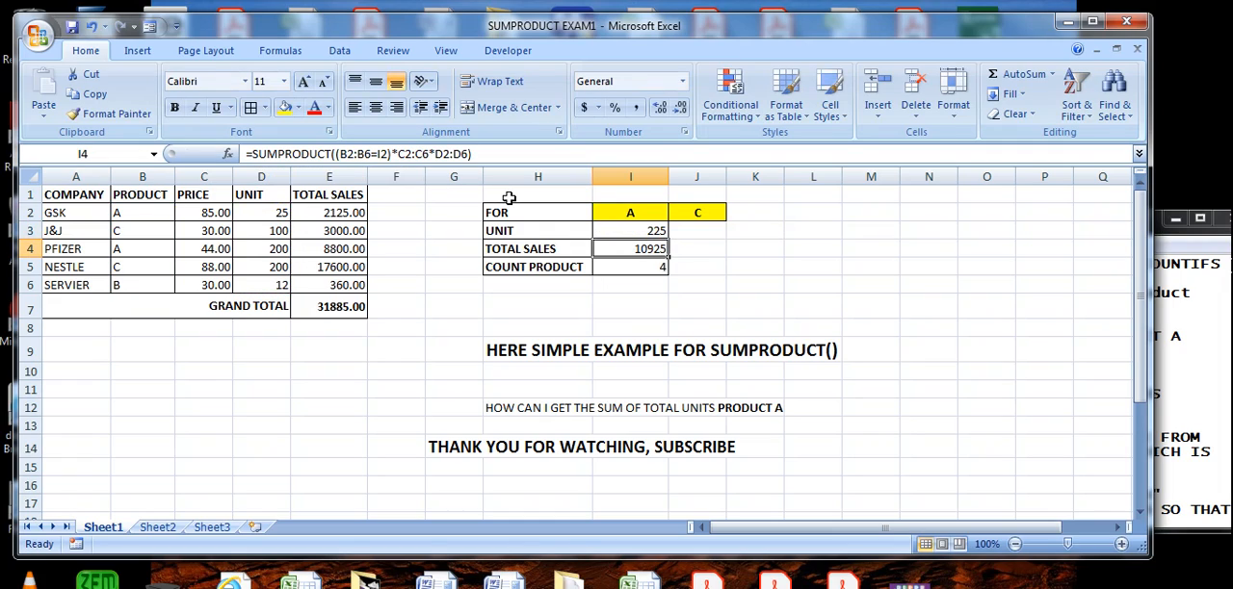
- Compare the I3 formula with the one in the Notepad notes and check its product range B2:B6 in the Excel table
left_click(658, 229)
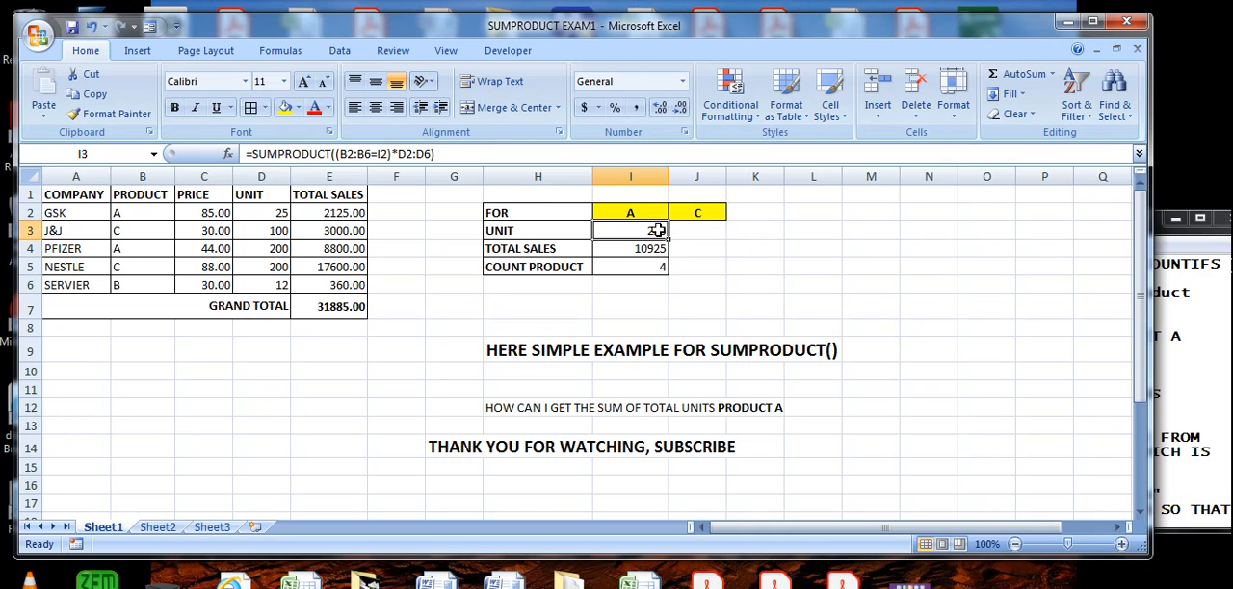
left_click(1181, 298)
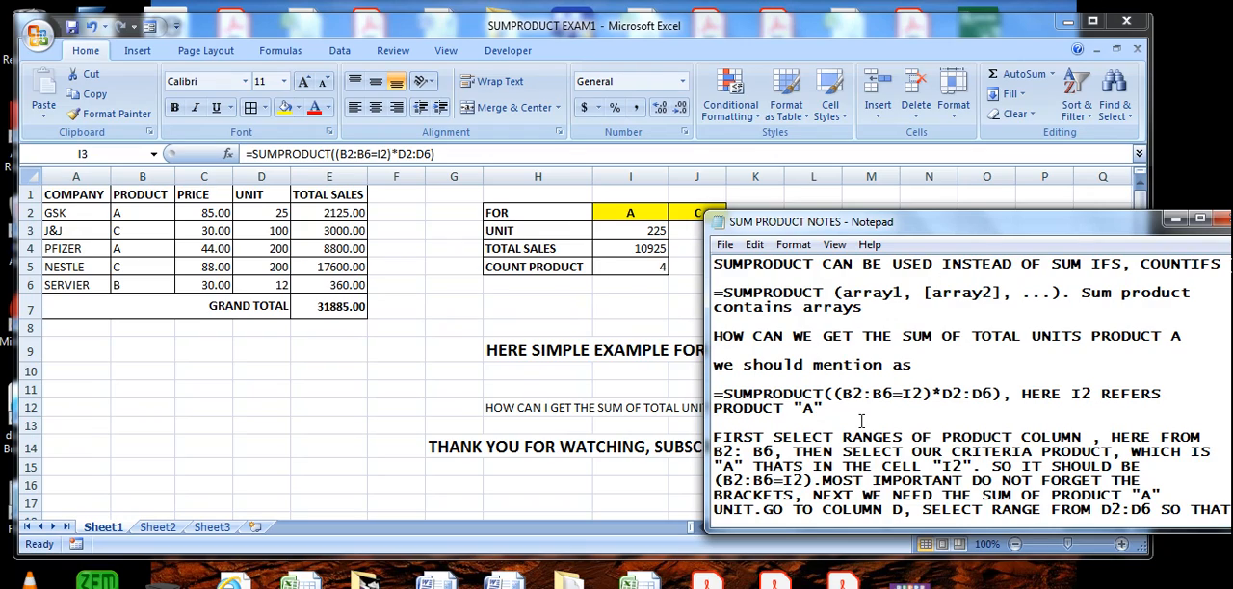
left_click_drag(725, 393, 1001, 393)
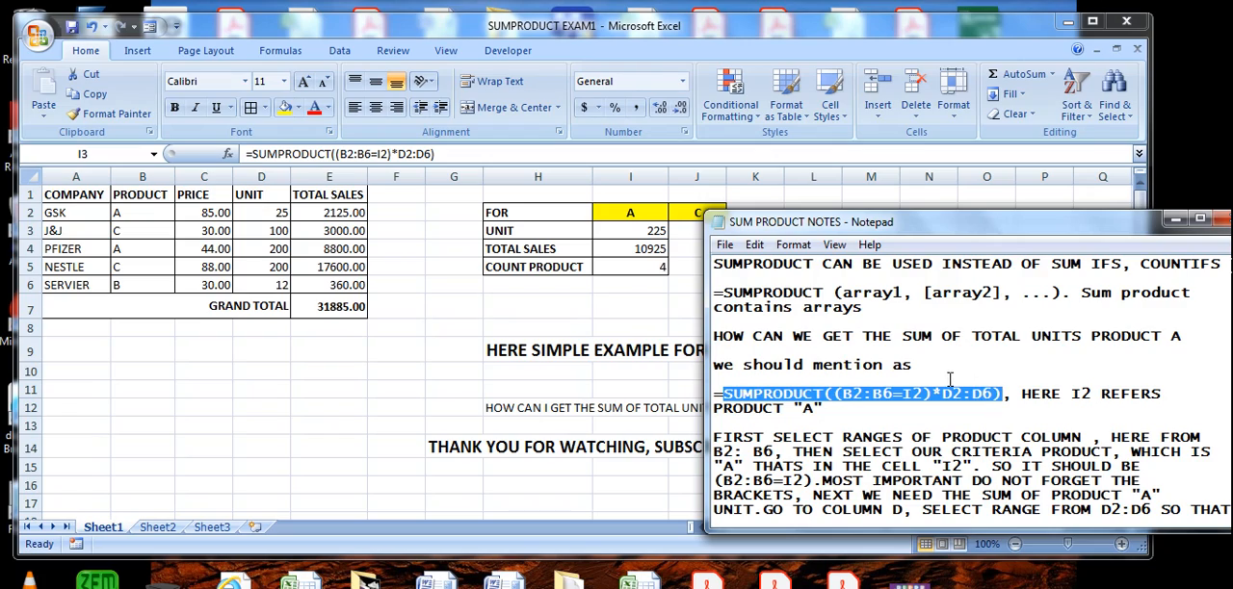
left_click(979, 397)
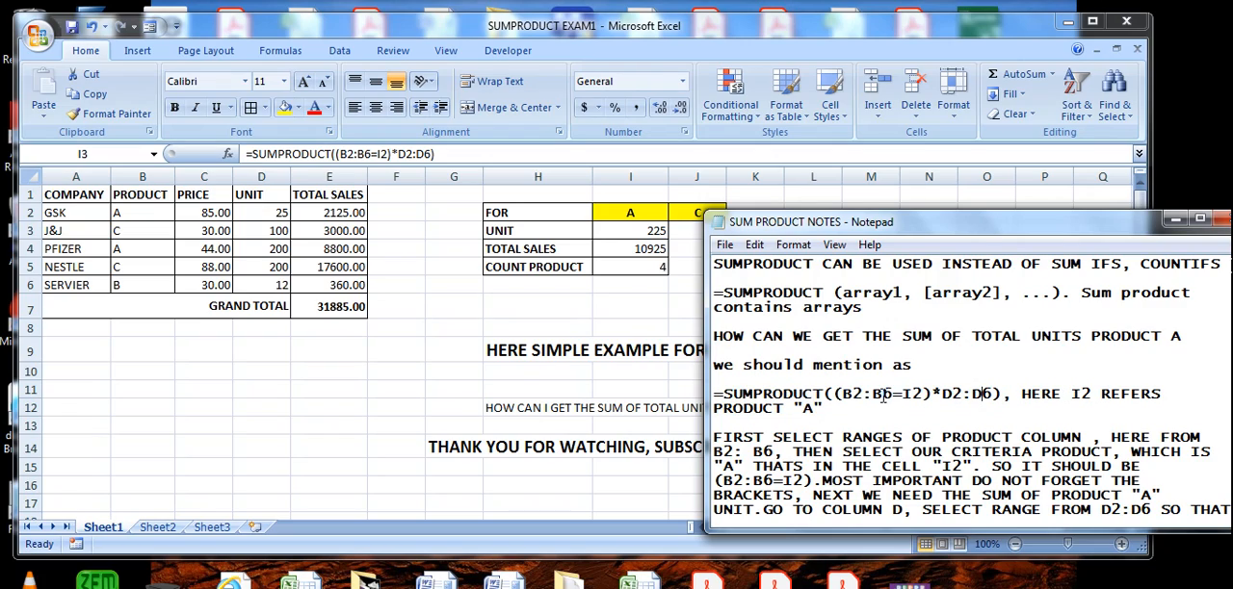
left_click_drag(844, 394, 915, 398)
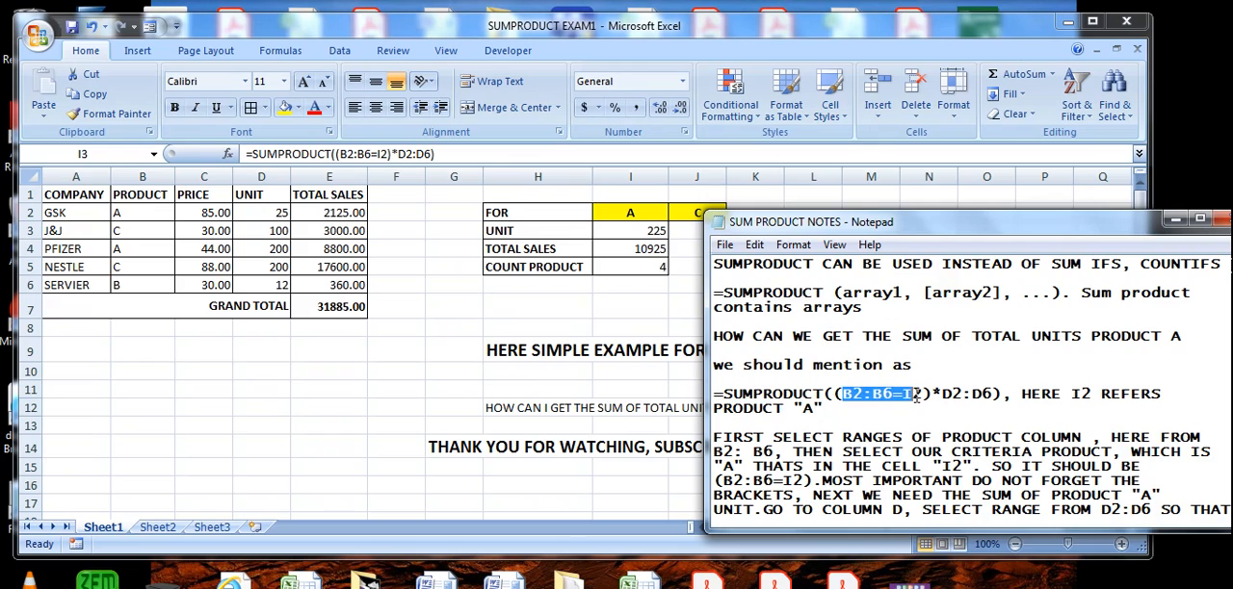
left_click(329, 283)
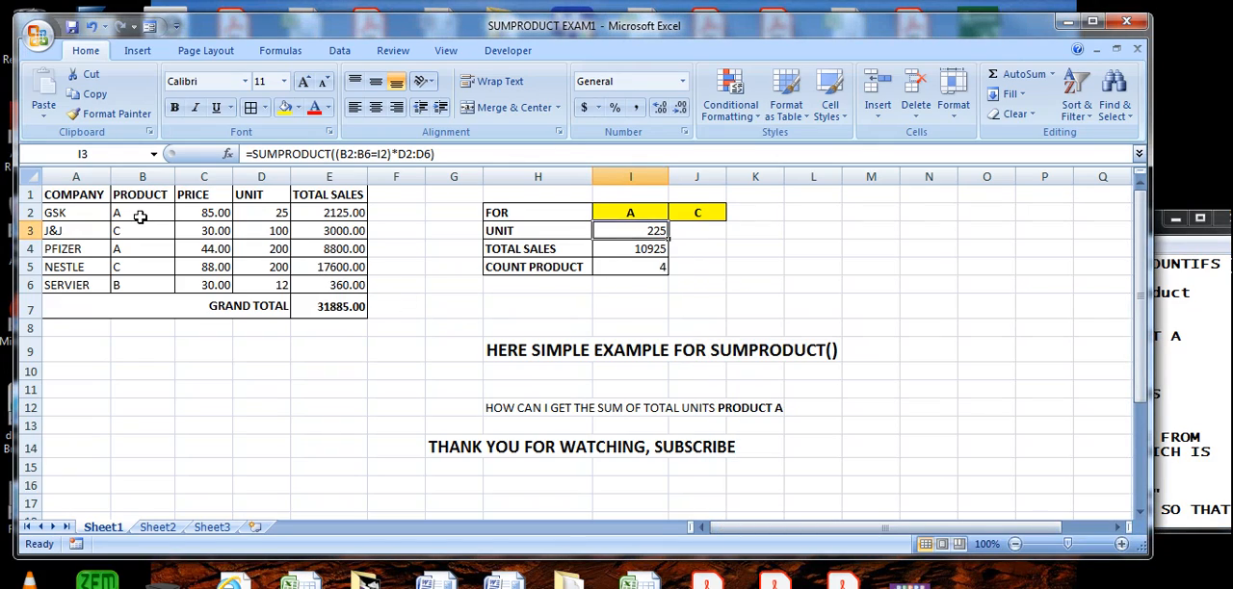
left_click_drag(139, 214, 142, 285)
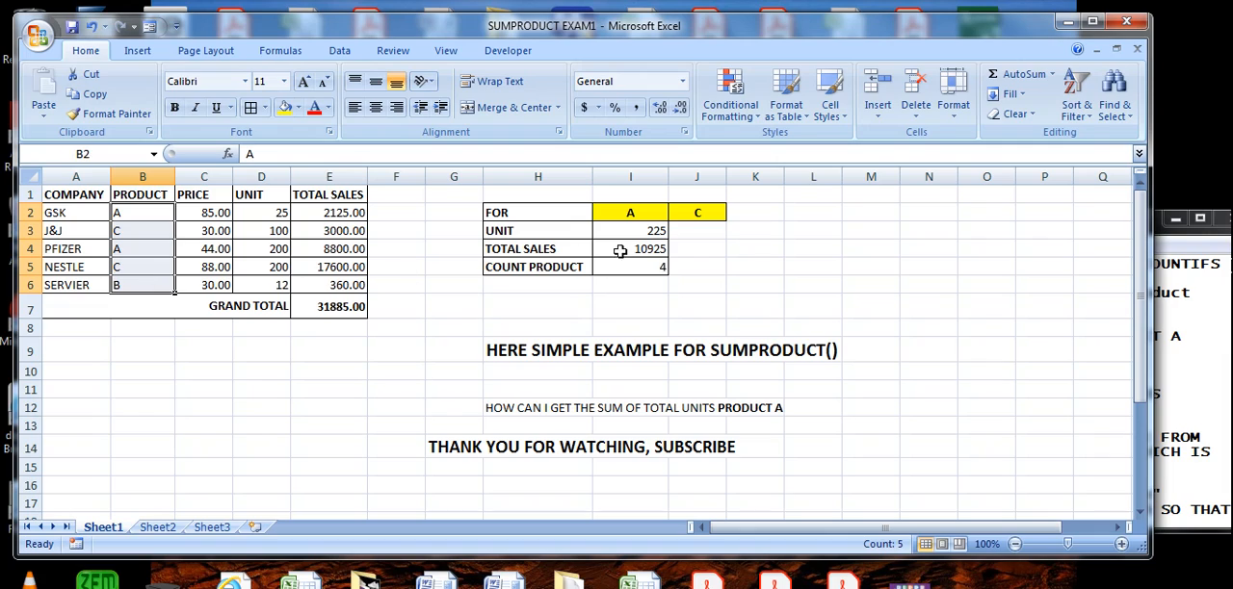
left_click(651, 232)
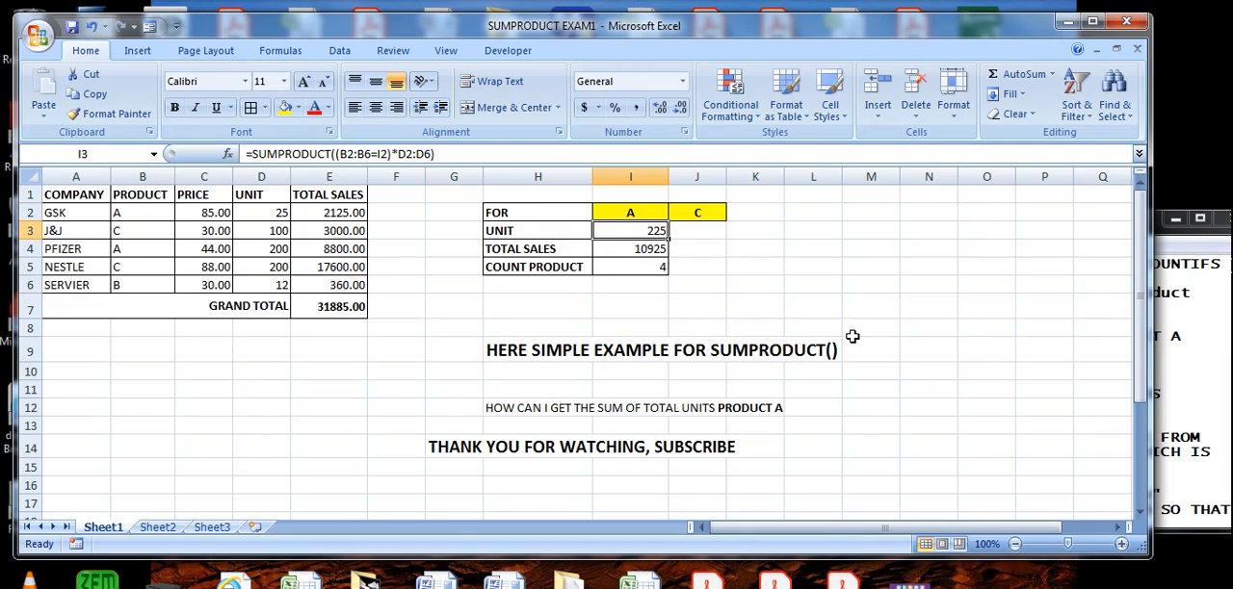
- Read the Notepad explanation of selecting the criteria product "A" in cell I2 and return to the Excel sheet
left_click(1208, 335)
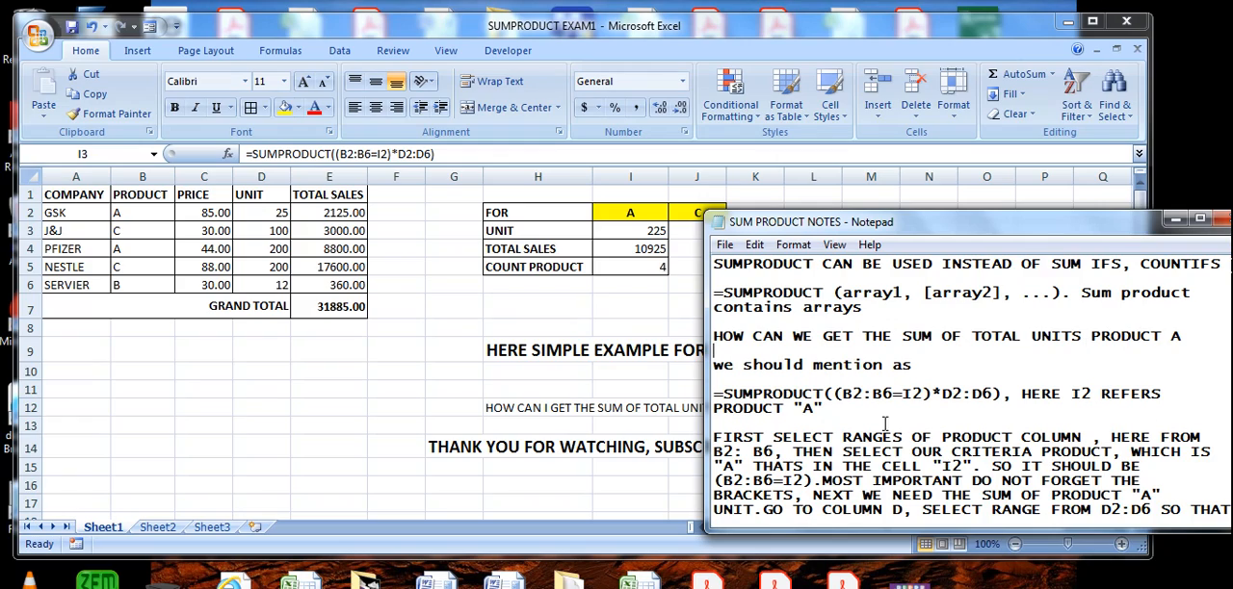
left_click_drag(800, 448, 1163, 454)
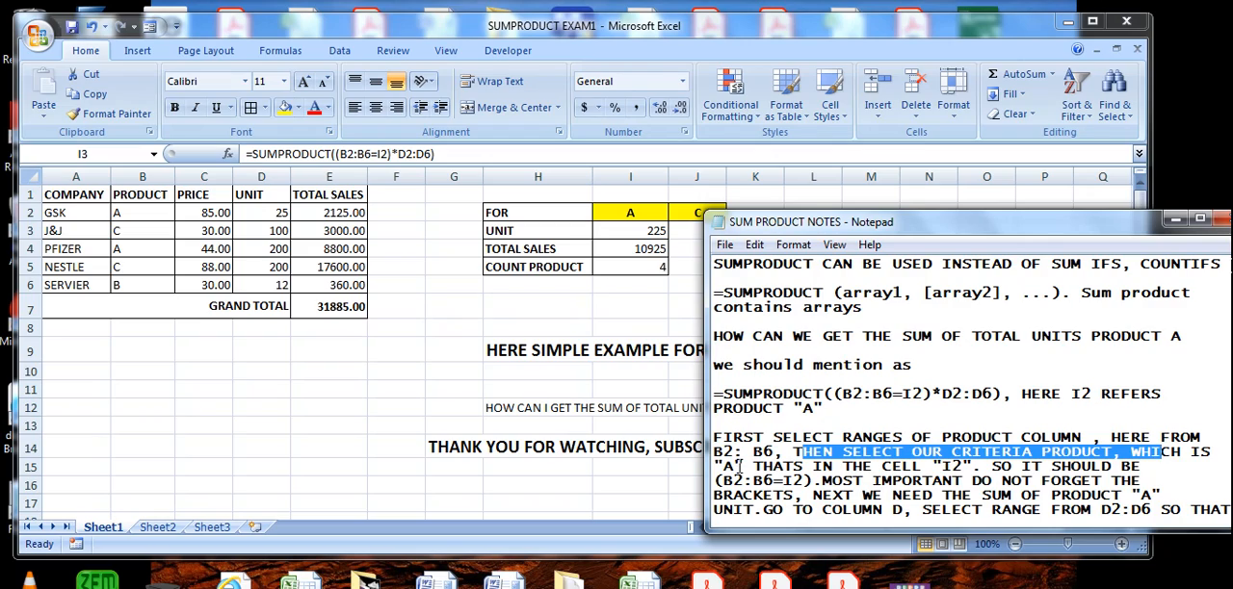
left_click_drag(740, 466, 724, 466)
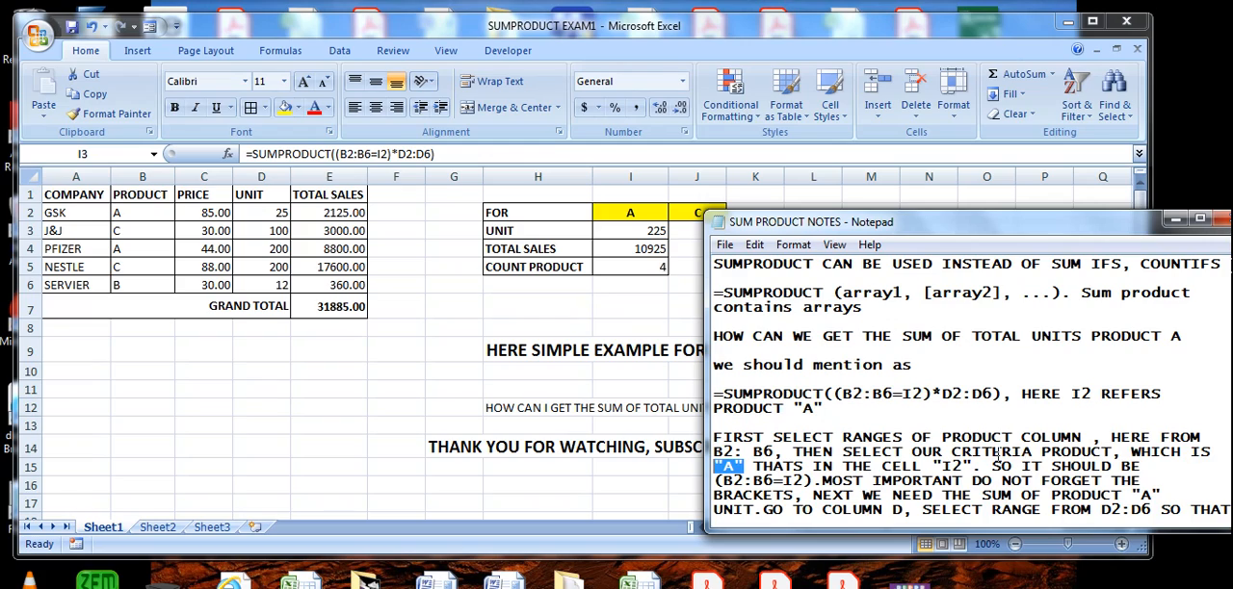
left_click(390, 270)
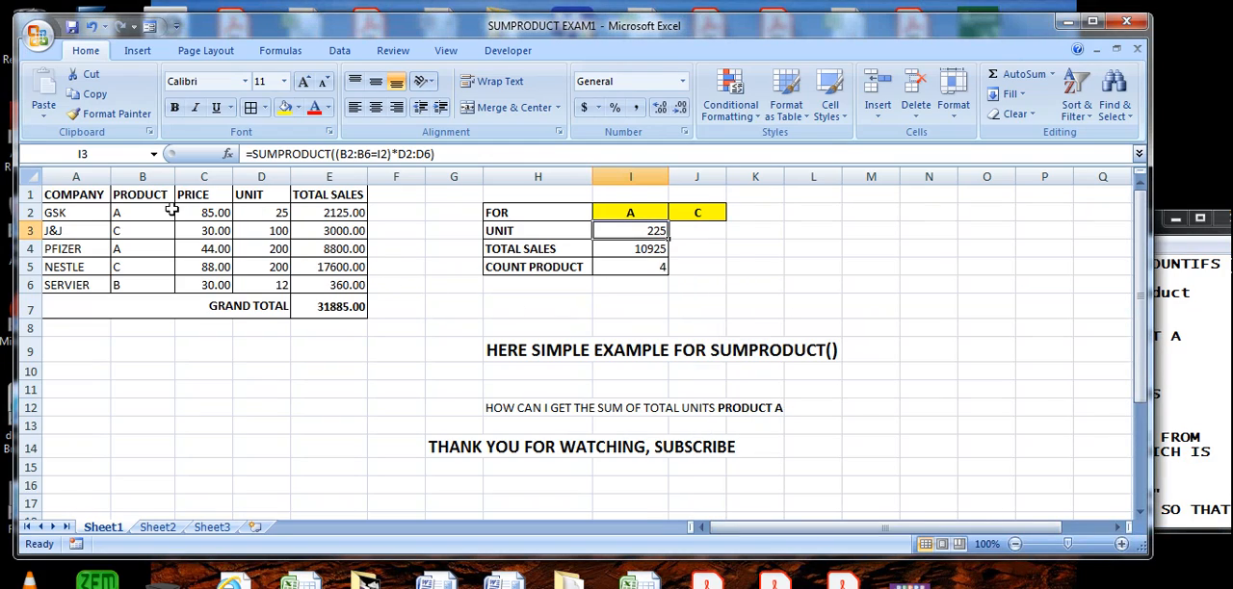
- Check the product A entries in the table and match the note that I2 refers to product "A" with cell I2
left_click(166, 212)
left_click(130, 249)
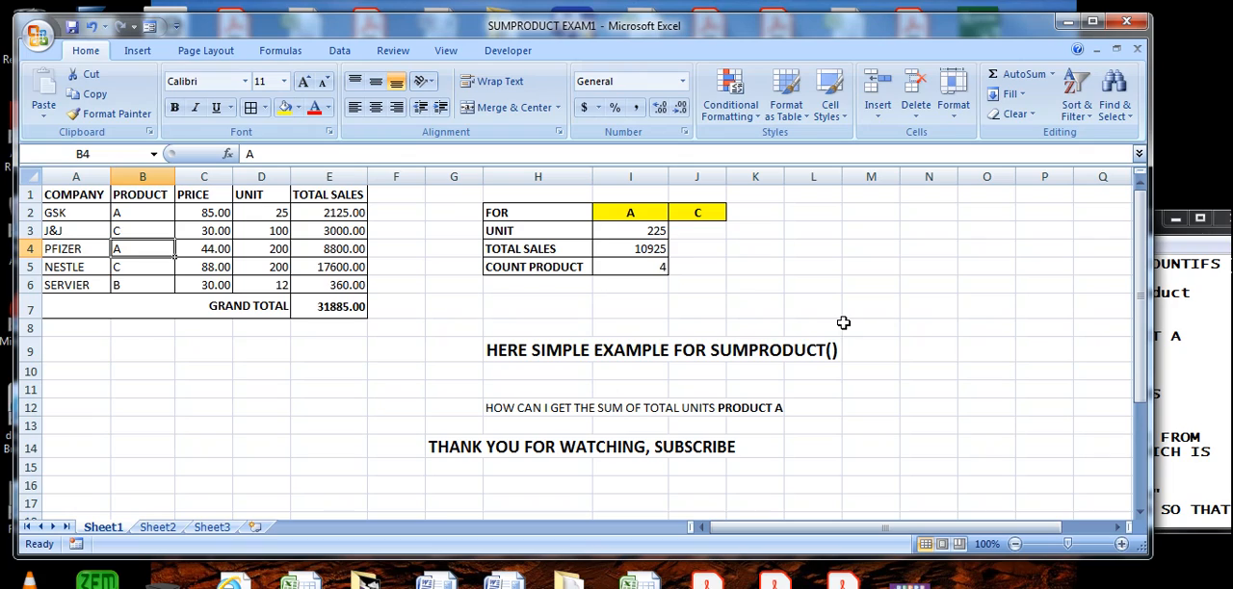
left_click(1195, 383)
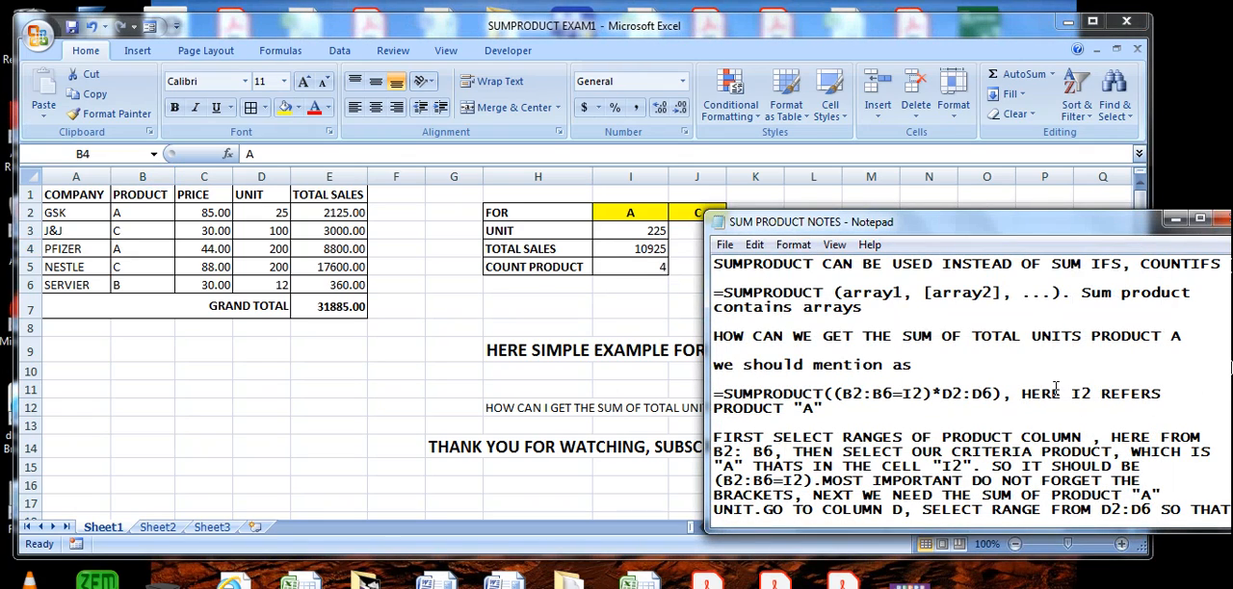
left_click_drag(1027, 398, 1024, 414)
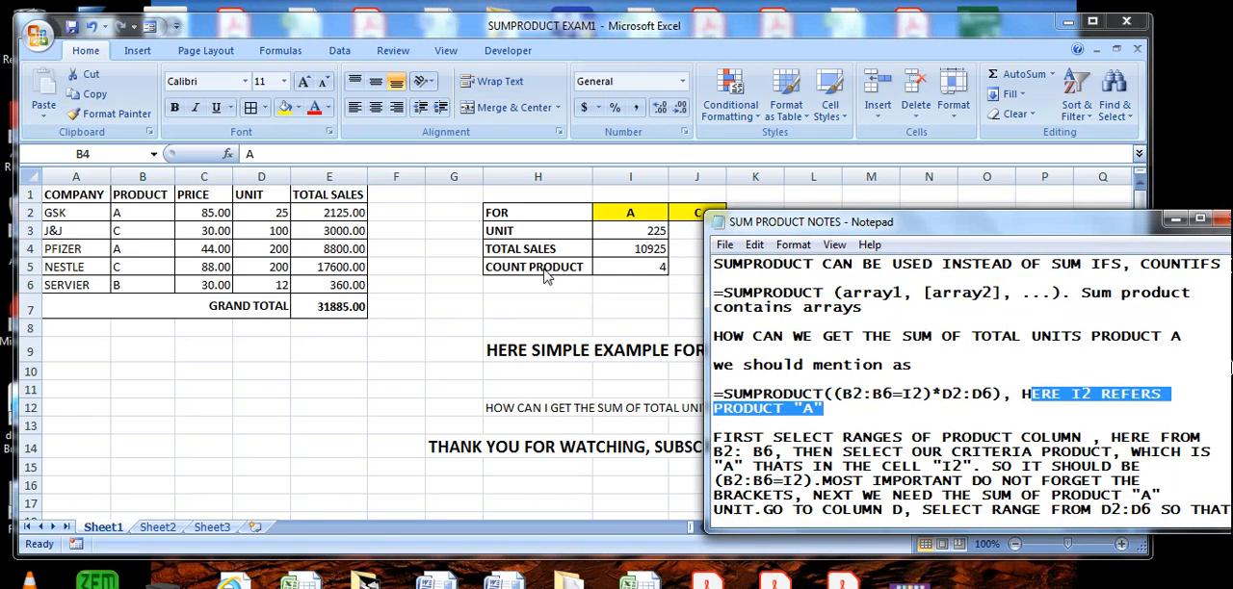
left_click(549, 277)
left_click(632, 211)
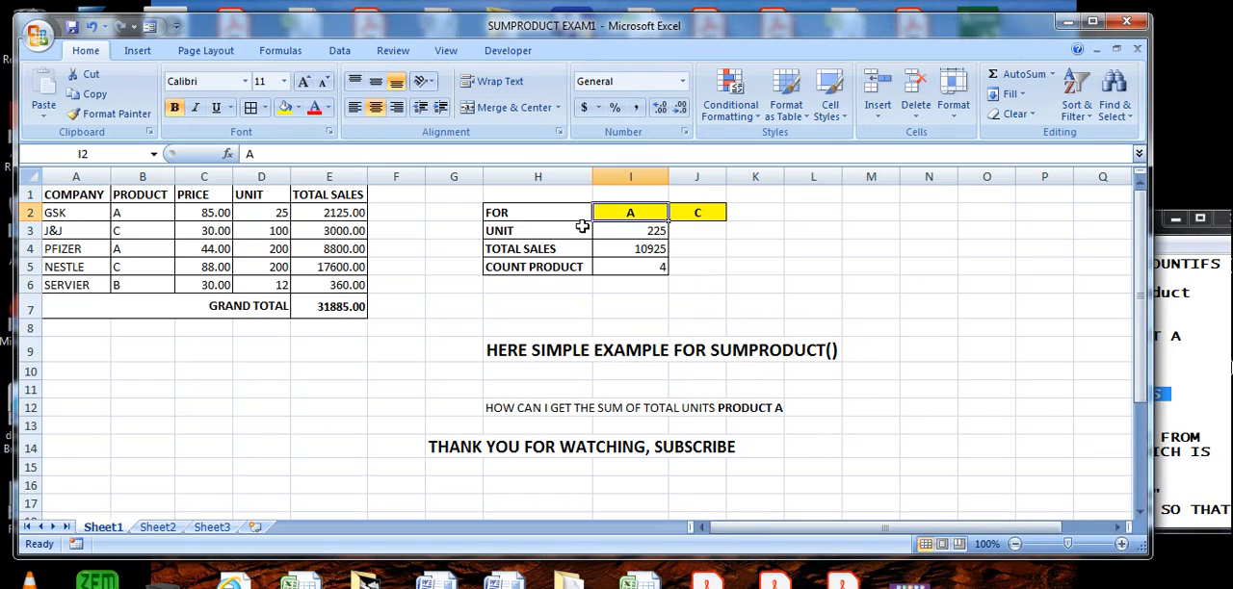
- Read the Notepad explanation of the condition (B2:B6=I2) and the reminder not to forget the brackets
left_click(1213, 399)
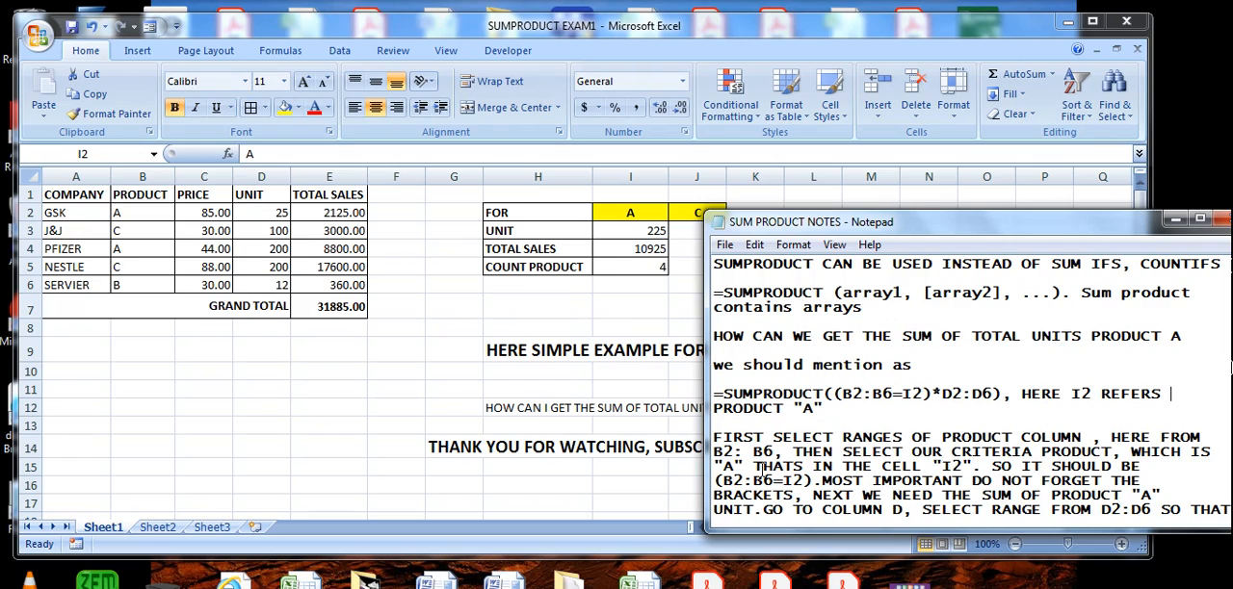
left_click_drag(756, 466, 812, 495)
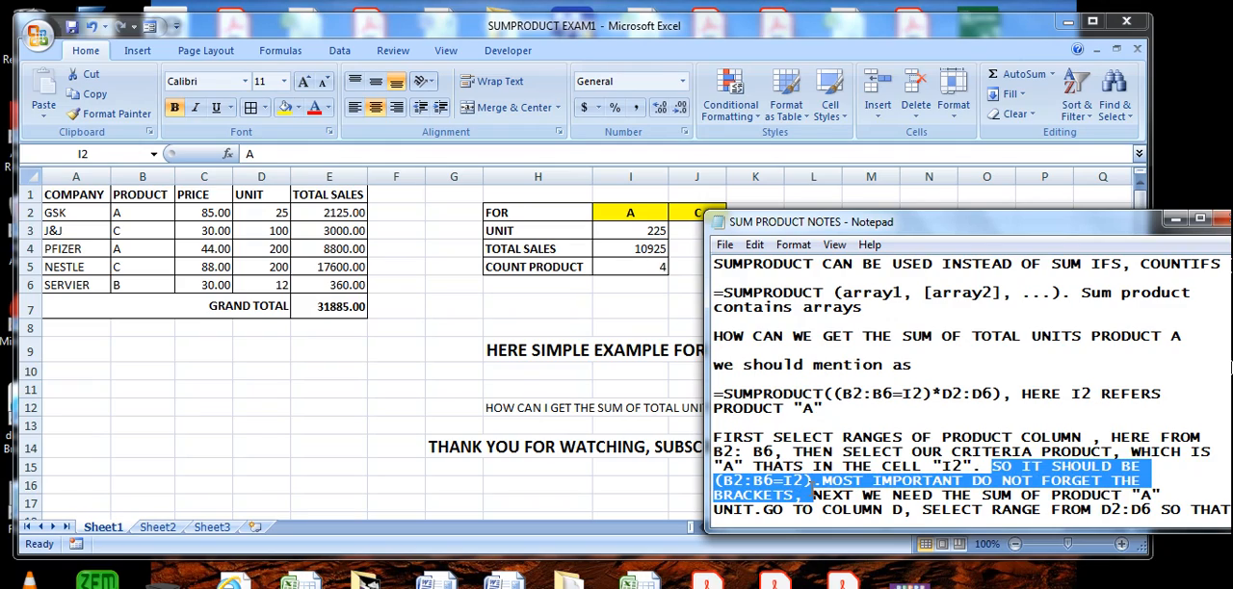
left_click(863, 481)
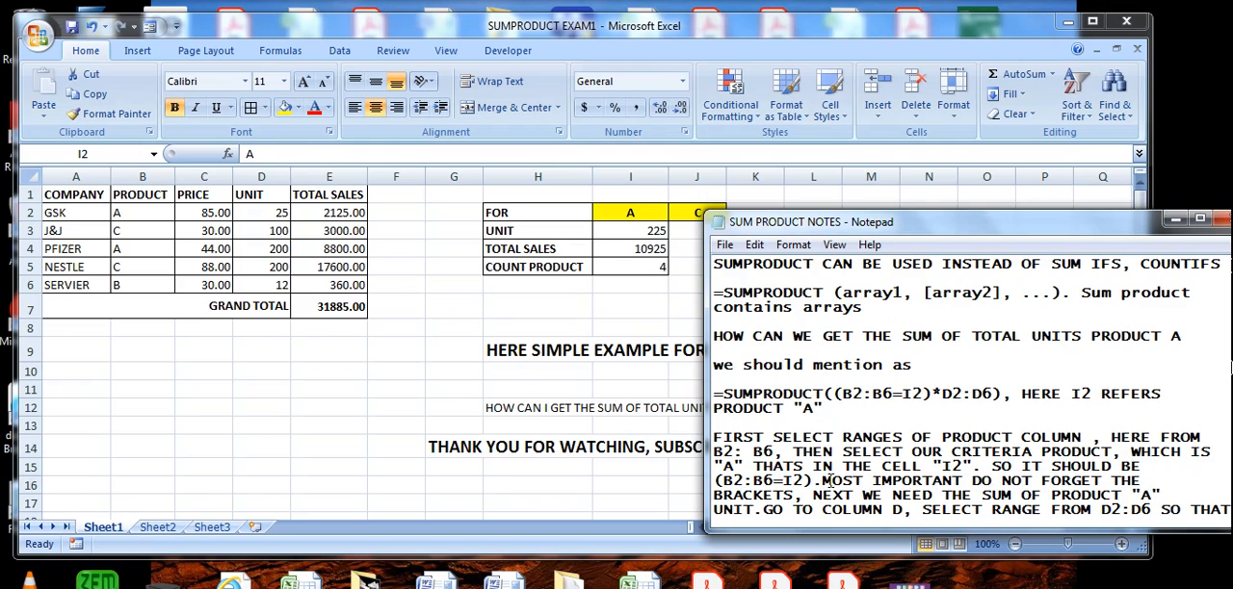
left_click_drag(824, 483, 1133, 480)
left_click_drag(795, 496, 721, 497)
left_click_drag(819, 484, 784, 497)
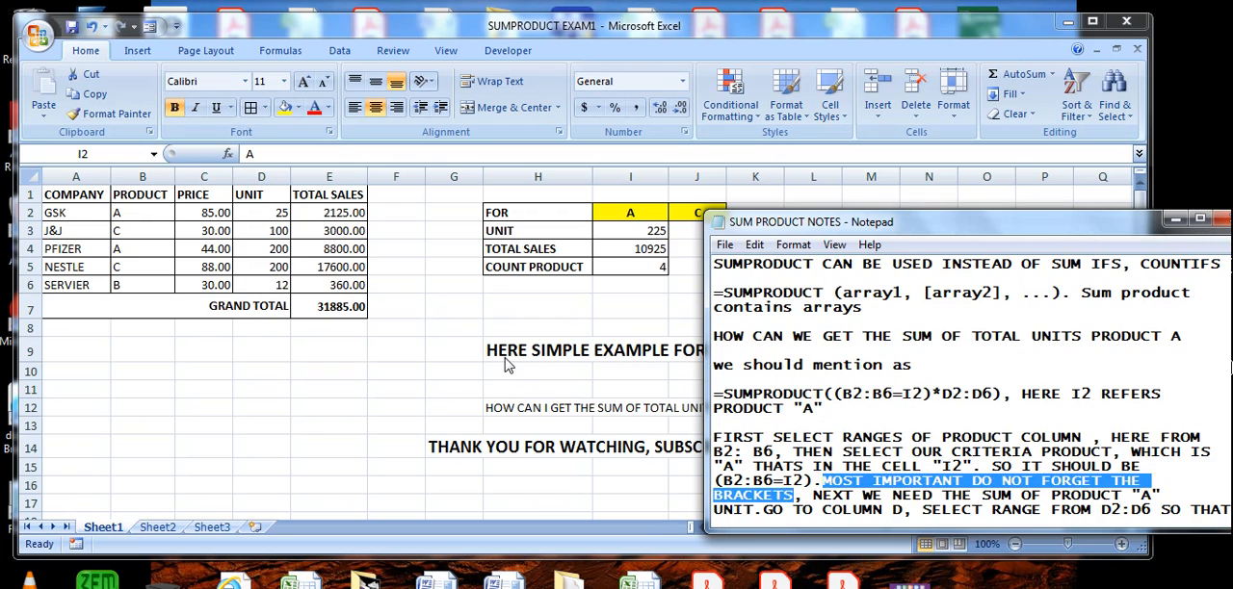
- Return to the Excel sheet and examine the bracketed condition (B2:B6=I2) in the I3 formula
key("alt+Tab")
left_click(646, 233)
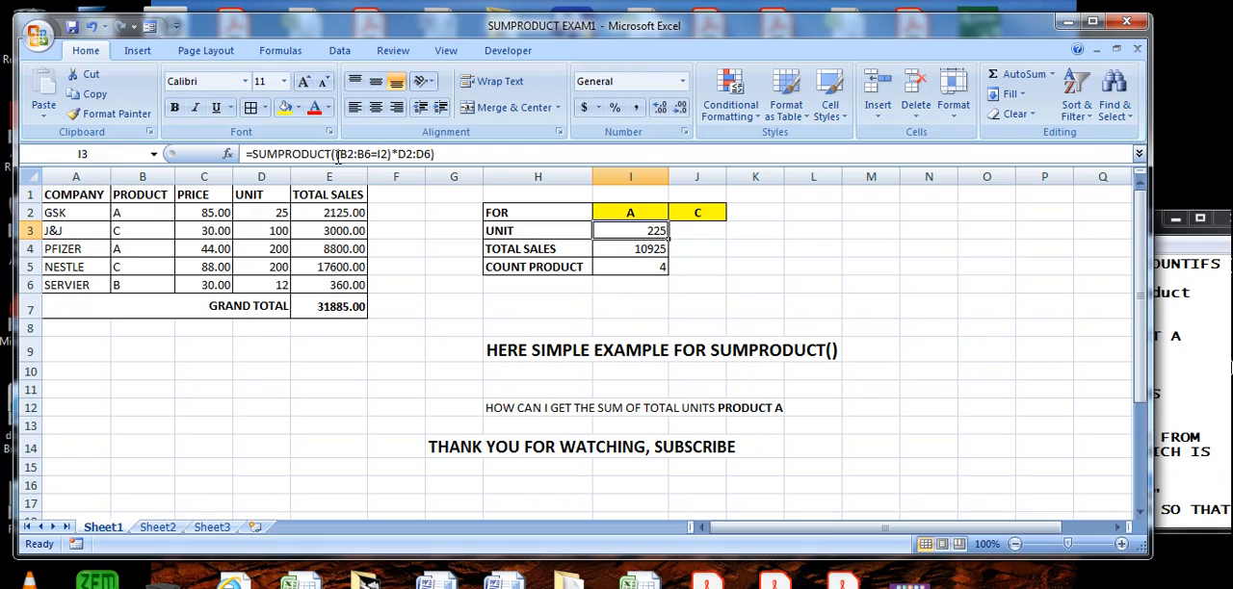
left_click_drag(335, 154, 391, 155)
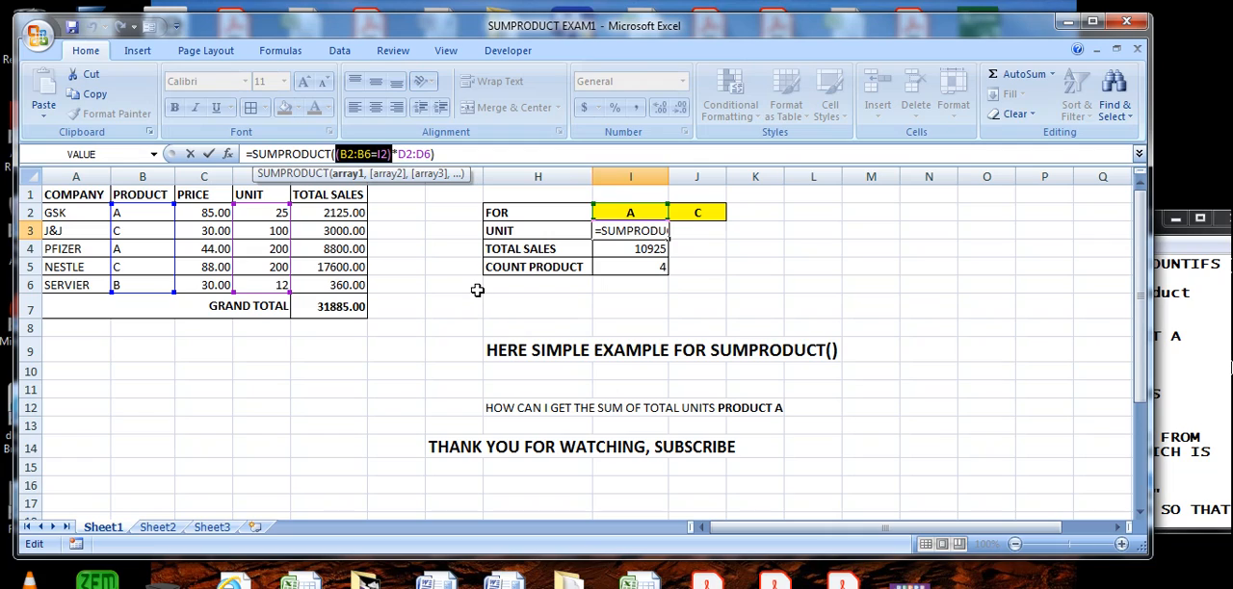
key("Escape")
left_click(392, 154)
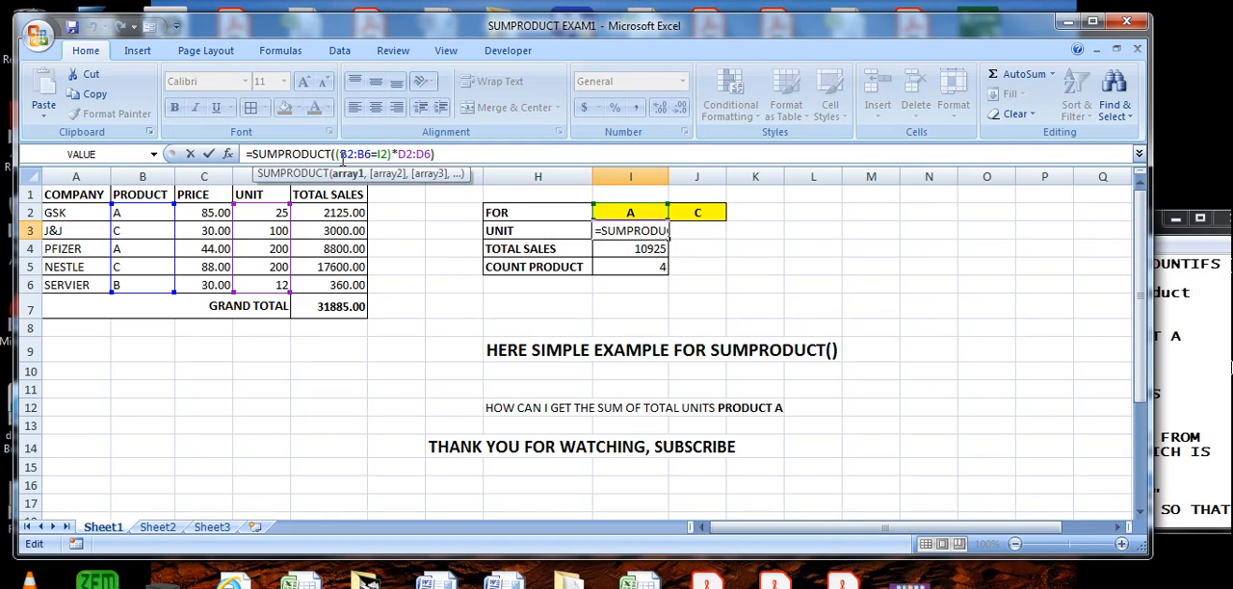
- Read the Notepad lines about summing product "A" units and going to column D, switching between the notes and the sheet
left_click(1208, 386)
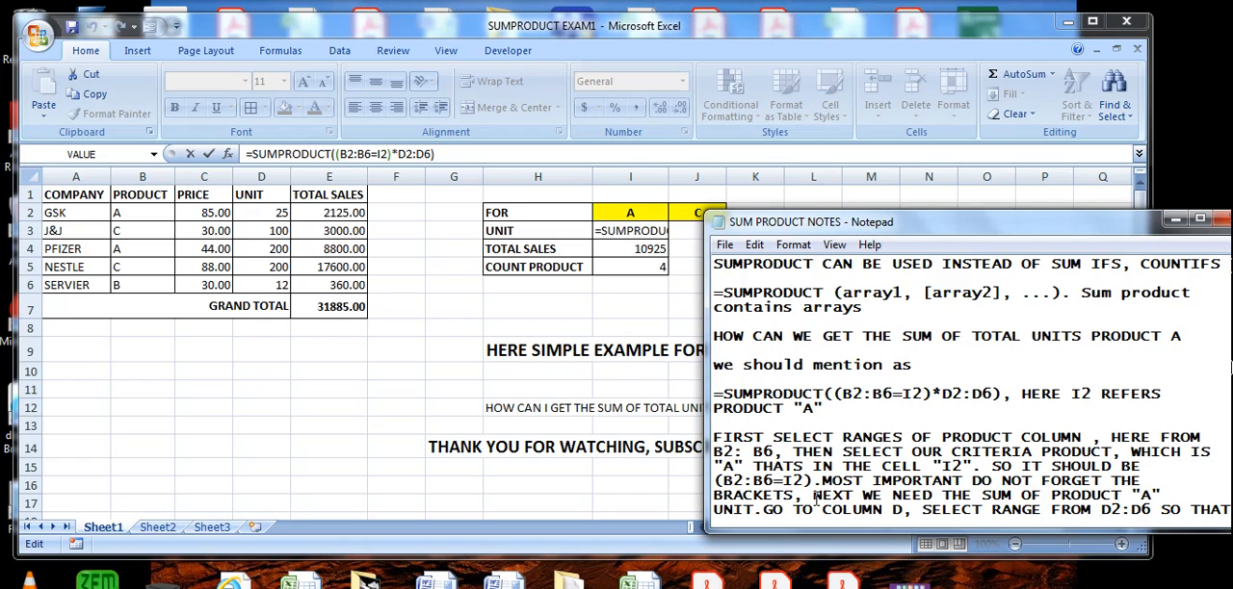
left_click_drag(814, 495, 755, 516)
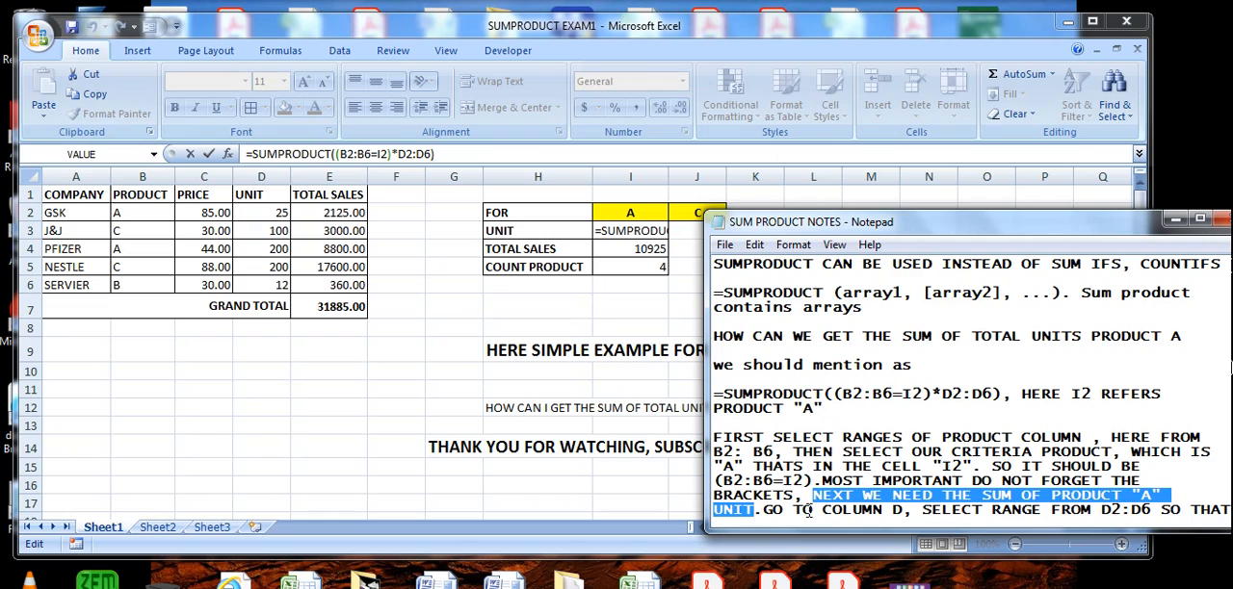
left_click(539, 374)
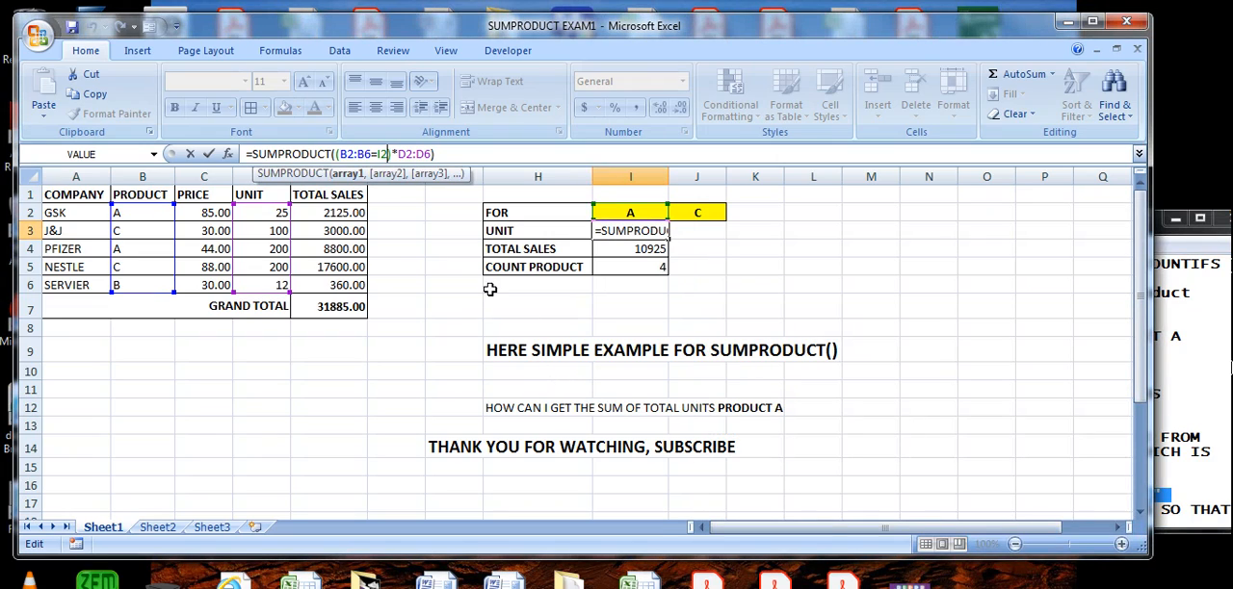
left_click(1194, 438)
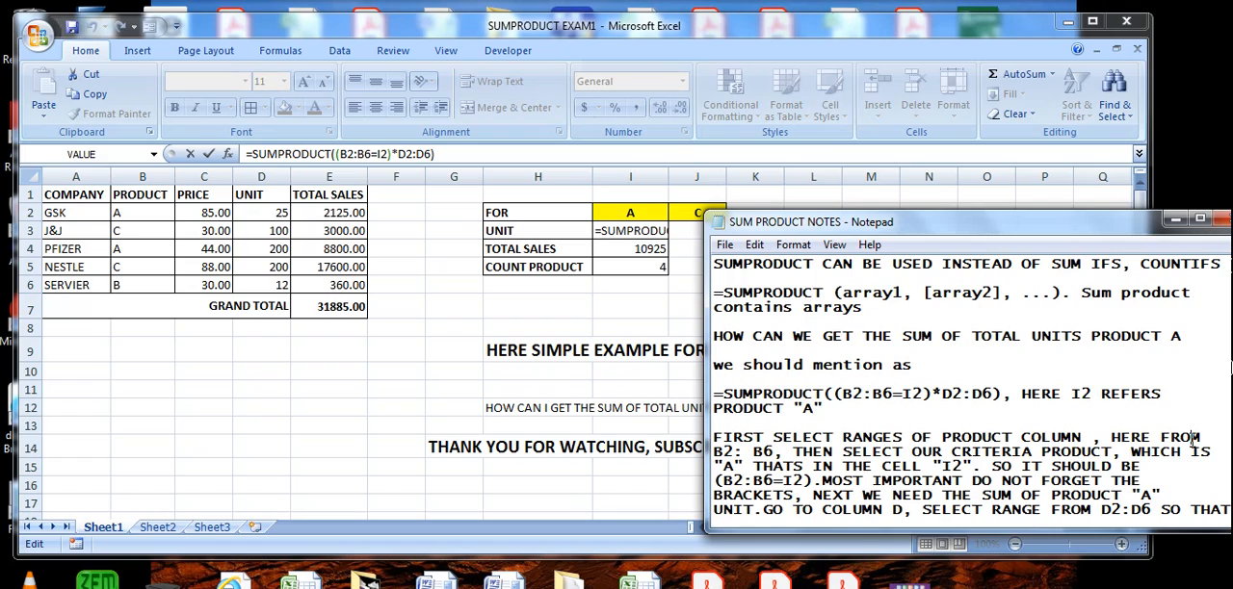
left_click_drag(765, 512, 904, 514)
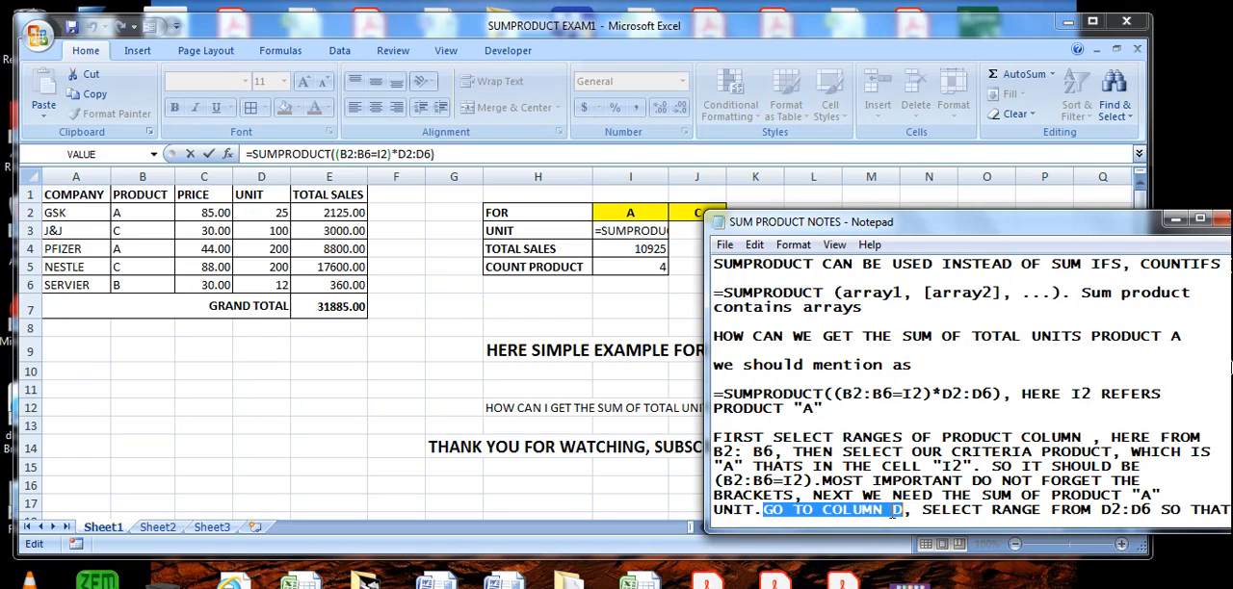
- Leave the I3 formula as it is in Excel and compare its unit range with cells D2:D6
left_click(269, 193)
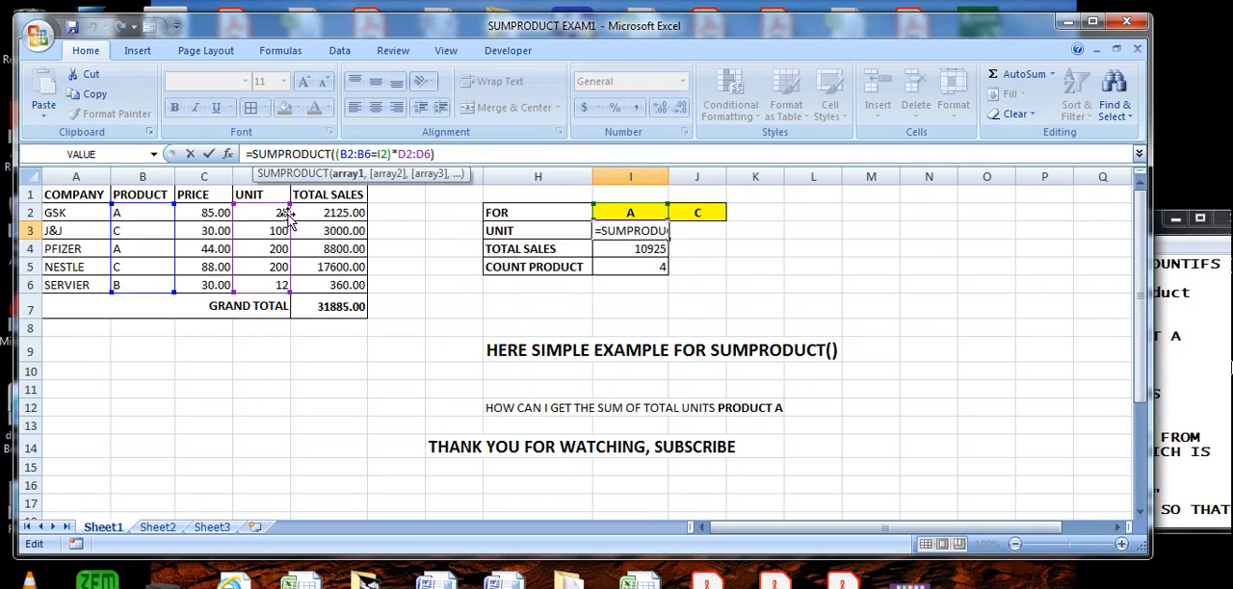
type(")")
key("ctrl+Return")
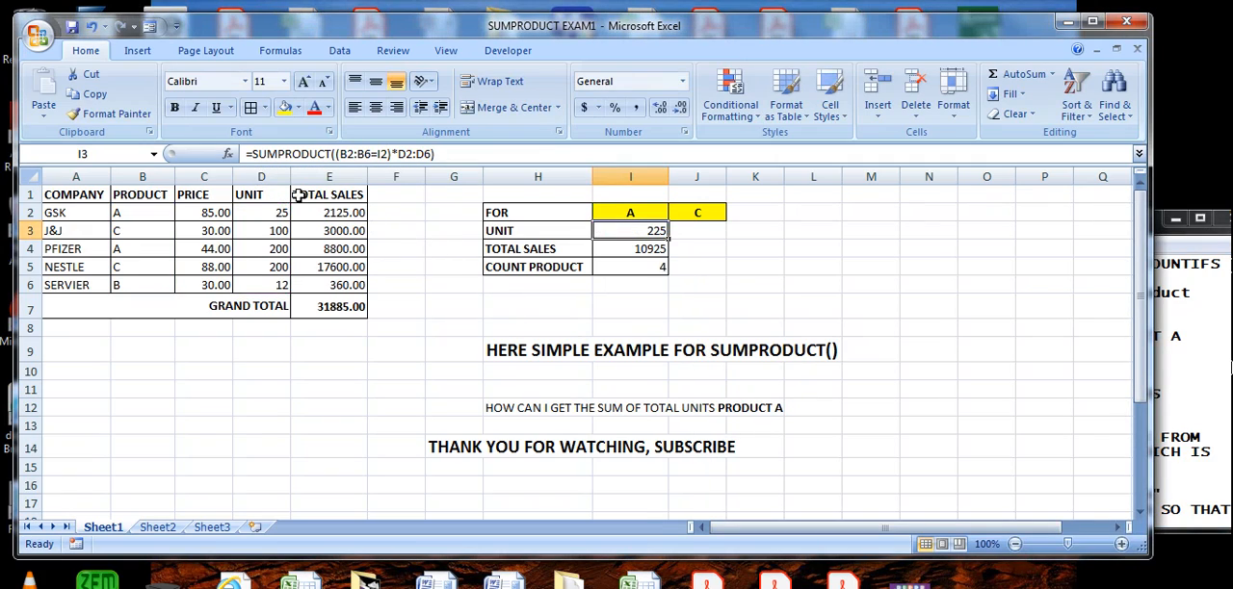
left_click_drag(277, 213, 283, 285)
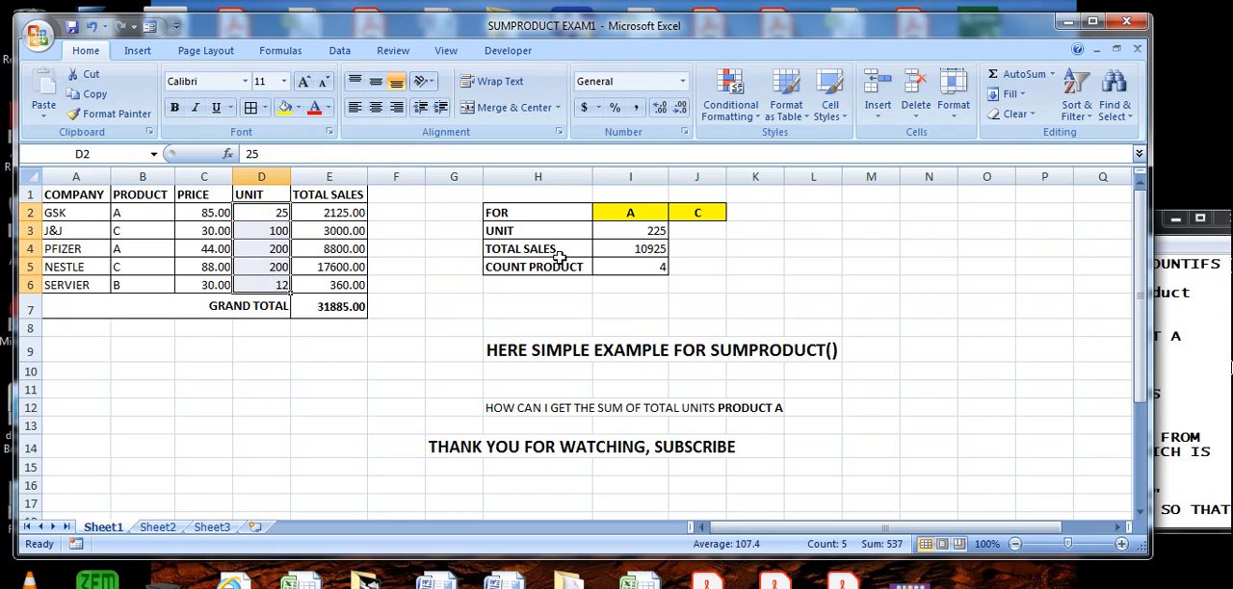
left_click(635, 229)
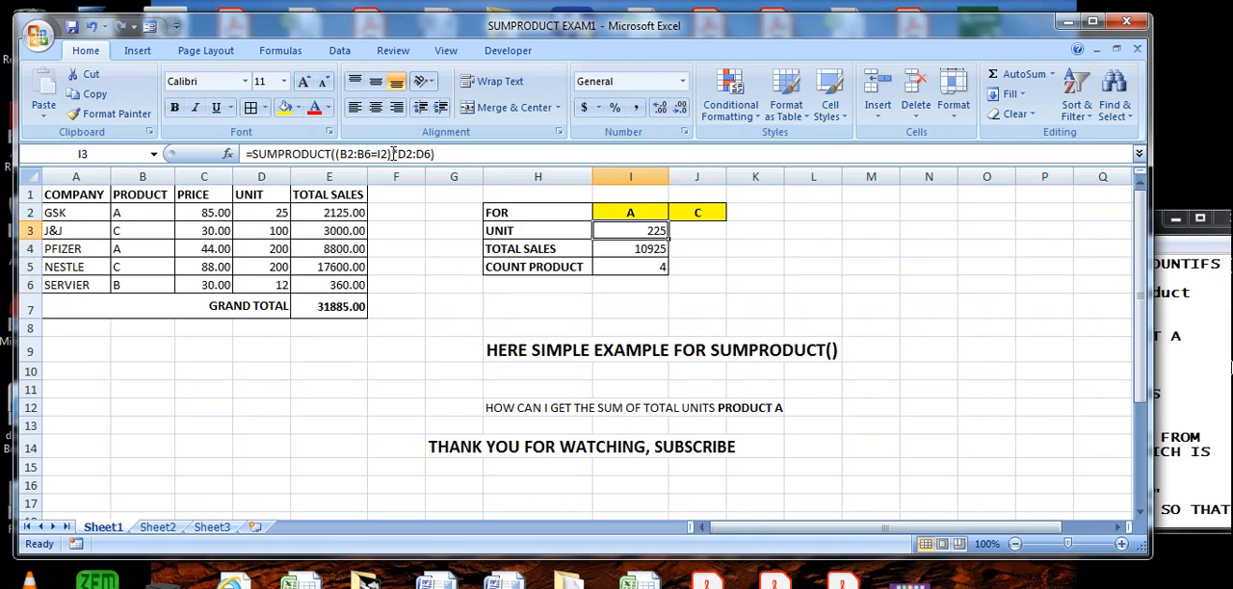
- Move the Notepad window fully into view and read the notes on range D2:D6 and the "*" in (B2:B6=I2)*D2:D6
left_click(1184, 470)
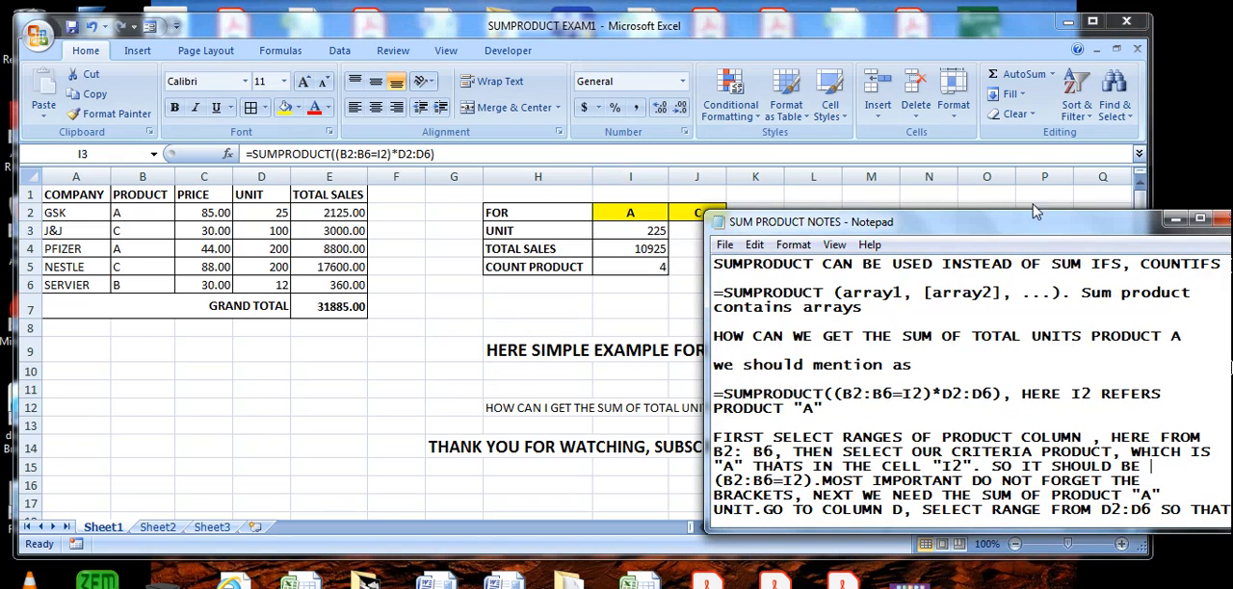
left_click_drag(977, 229, 848, 204)
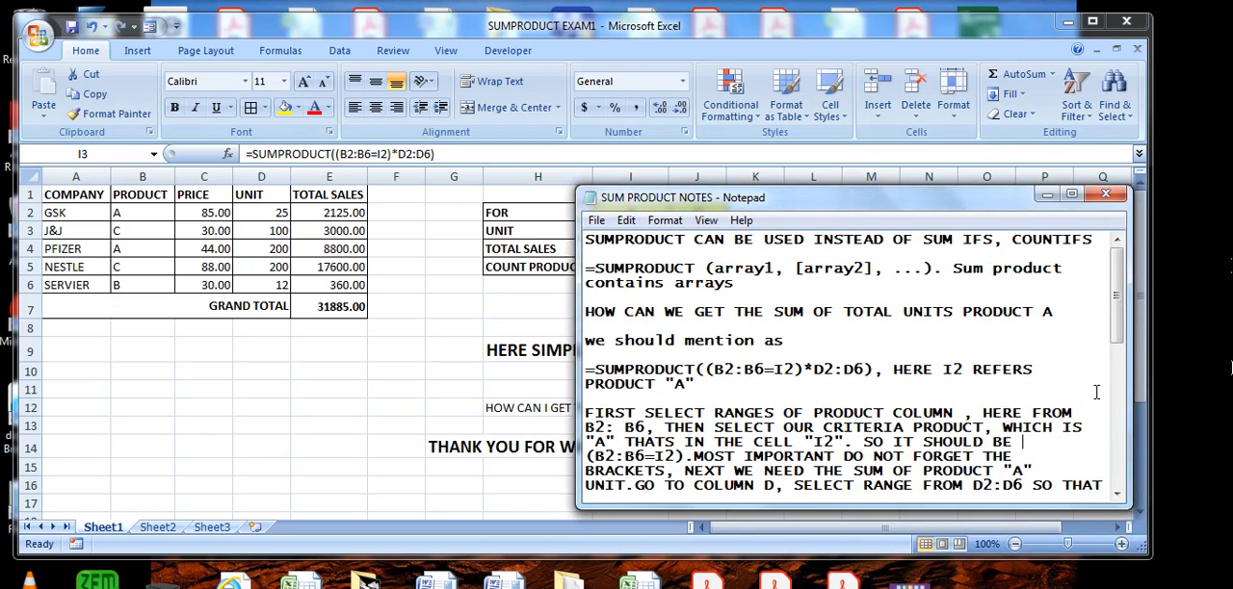
left_click_drag(1114, 340, 1113, 383)
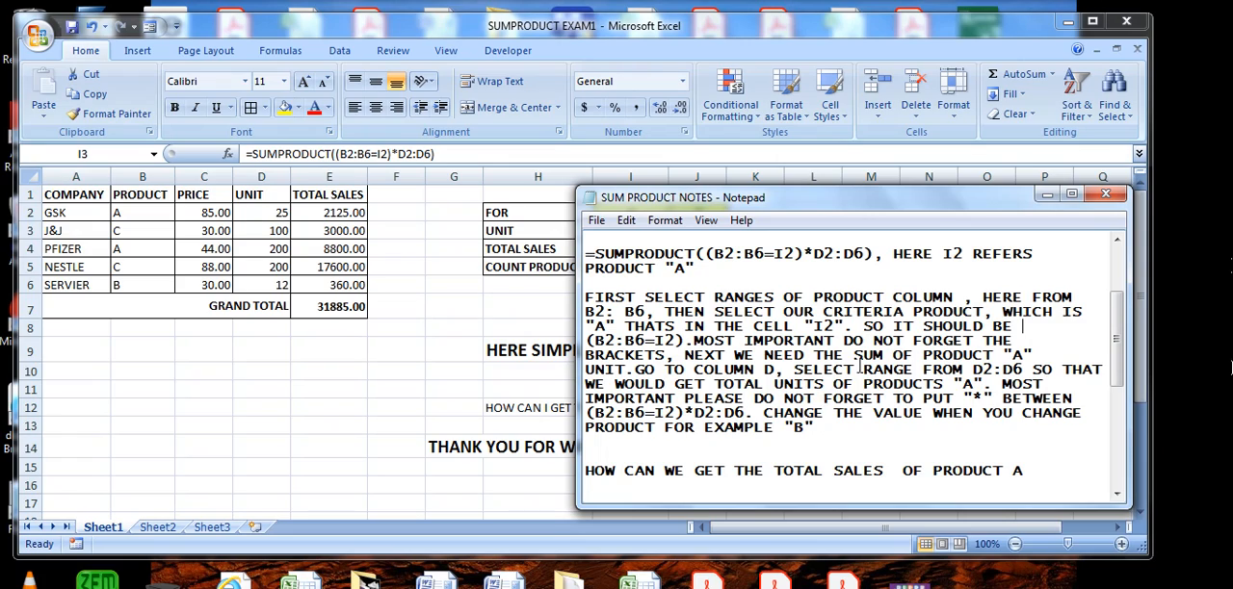
left_click_drag(971, 370, 1016, 371)
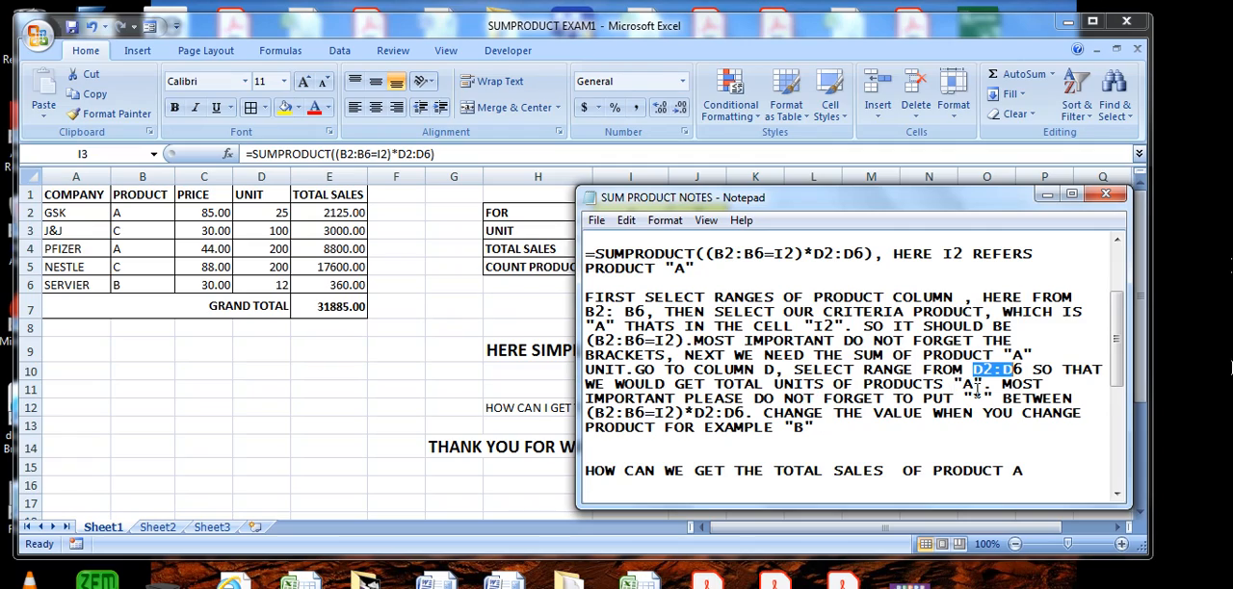
mouse_move(1002, 383)
left_mouse_down()
mouse_move(961, 400)
mouse_move(998, 399)
mouse_move(987, 397)
left_mouse_up()
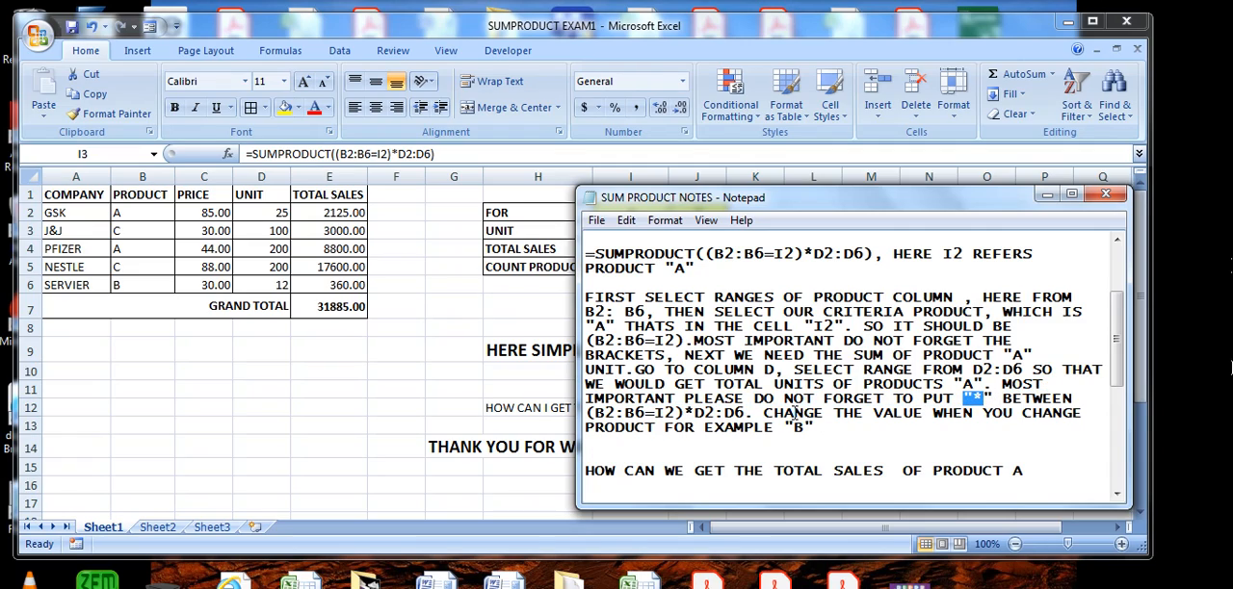
left_click_drag(748, 412, 578, 412)
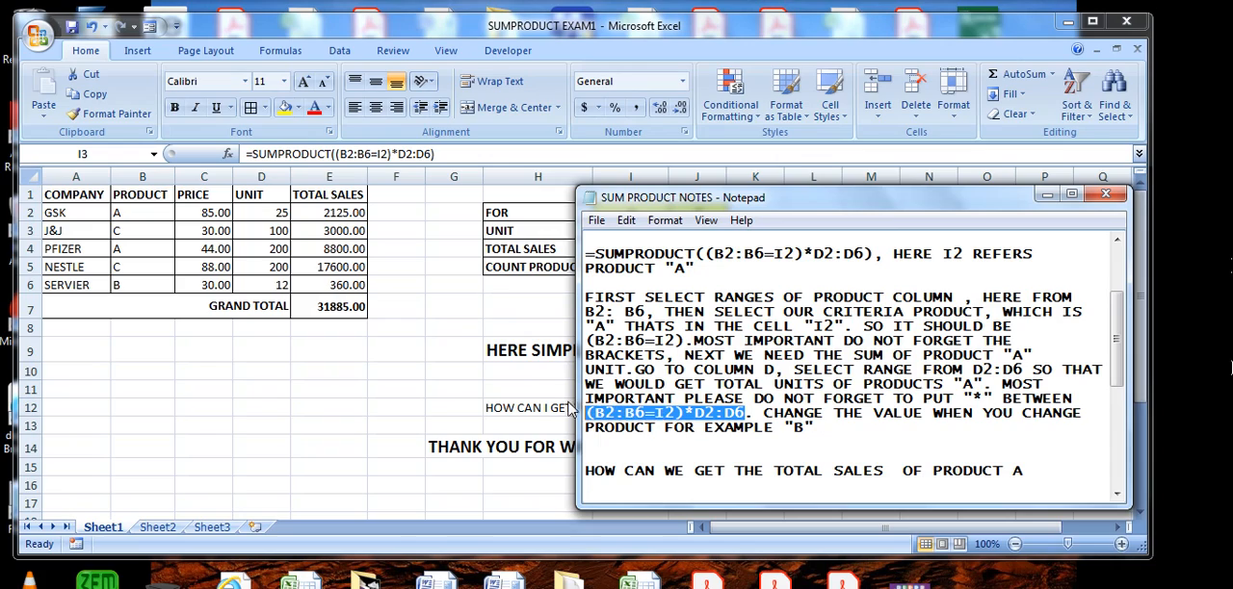
- Minimize the Excel window and read the Notepad line about changing the product, for example to "B"
left_click(449, 341)
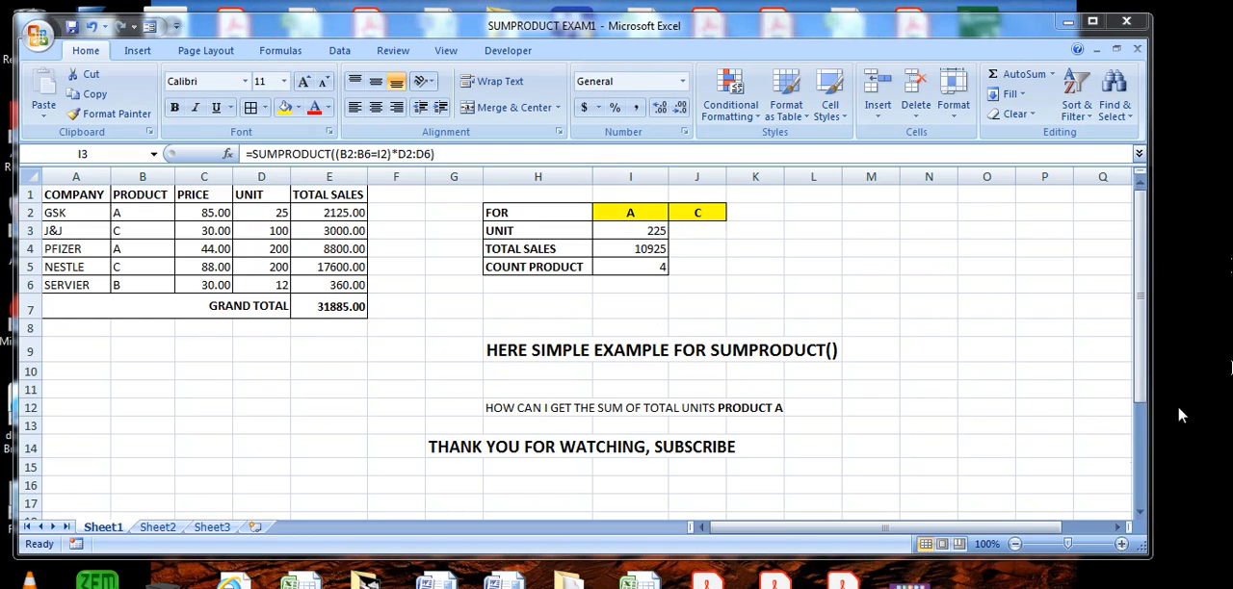
left_click(1068, 20)
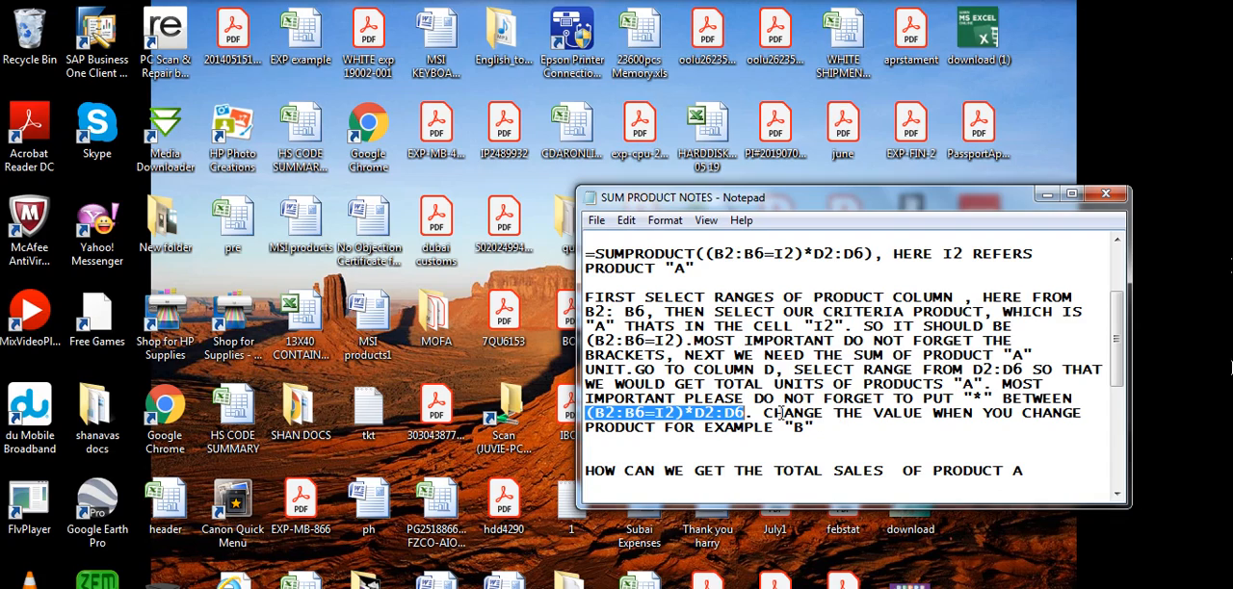
left_click_drag(766, 415, 849, 426)
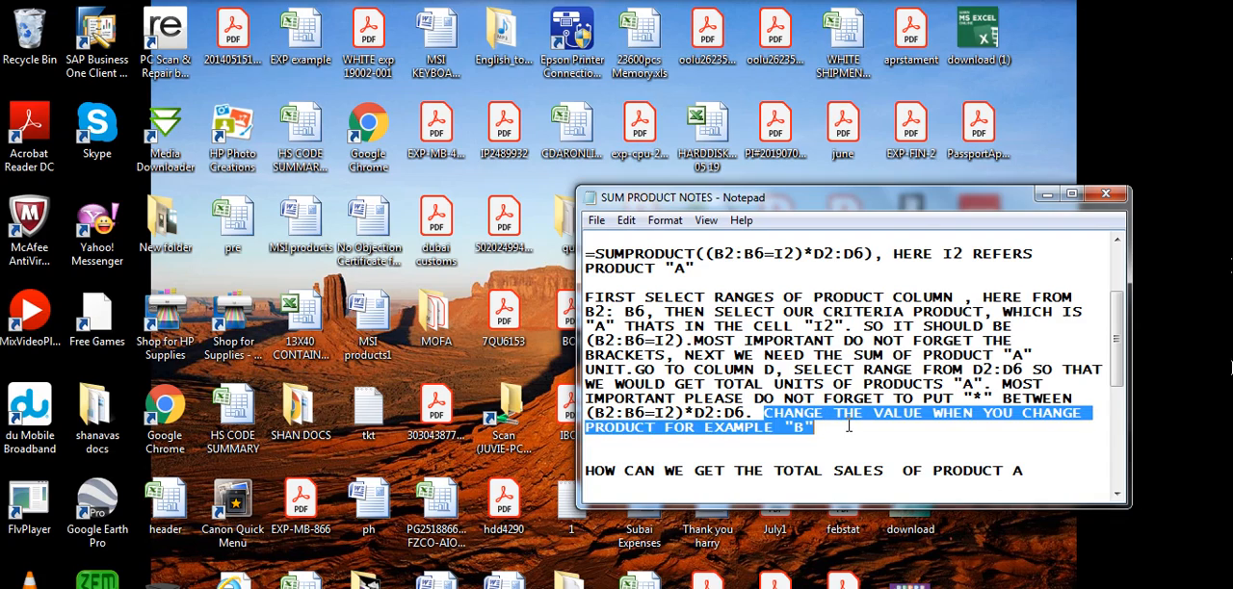
left_click(840, 431)
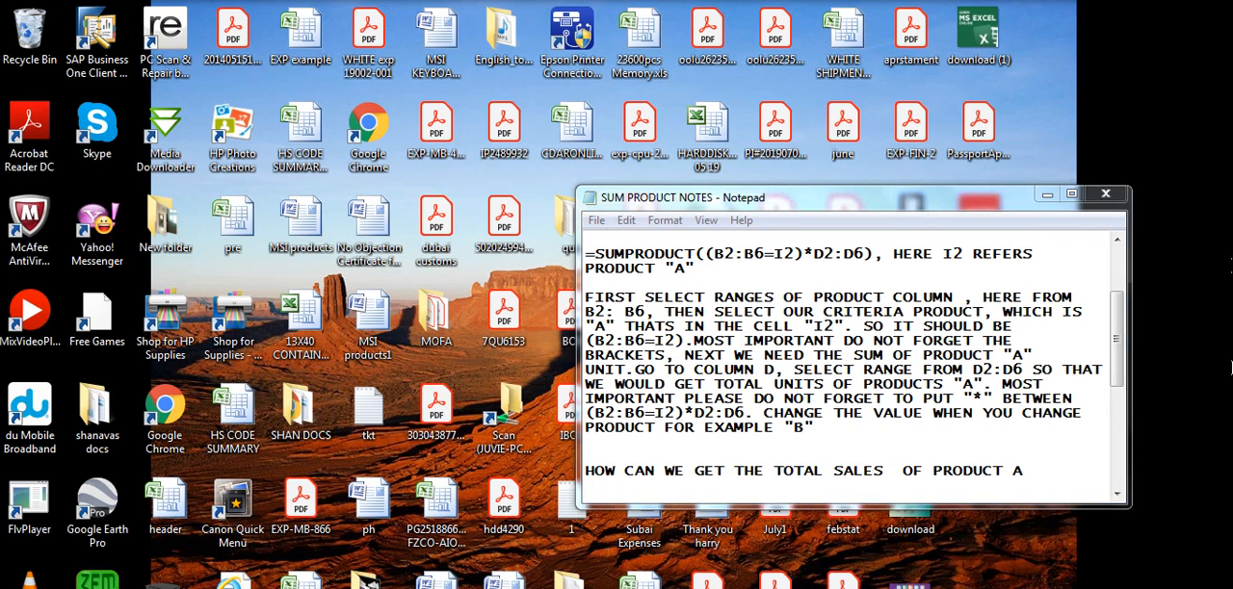
- Restore the Excel workbook, review I2 and the I3 formula, and change the criteria product in I2 to B
left_click(328, 572)
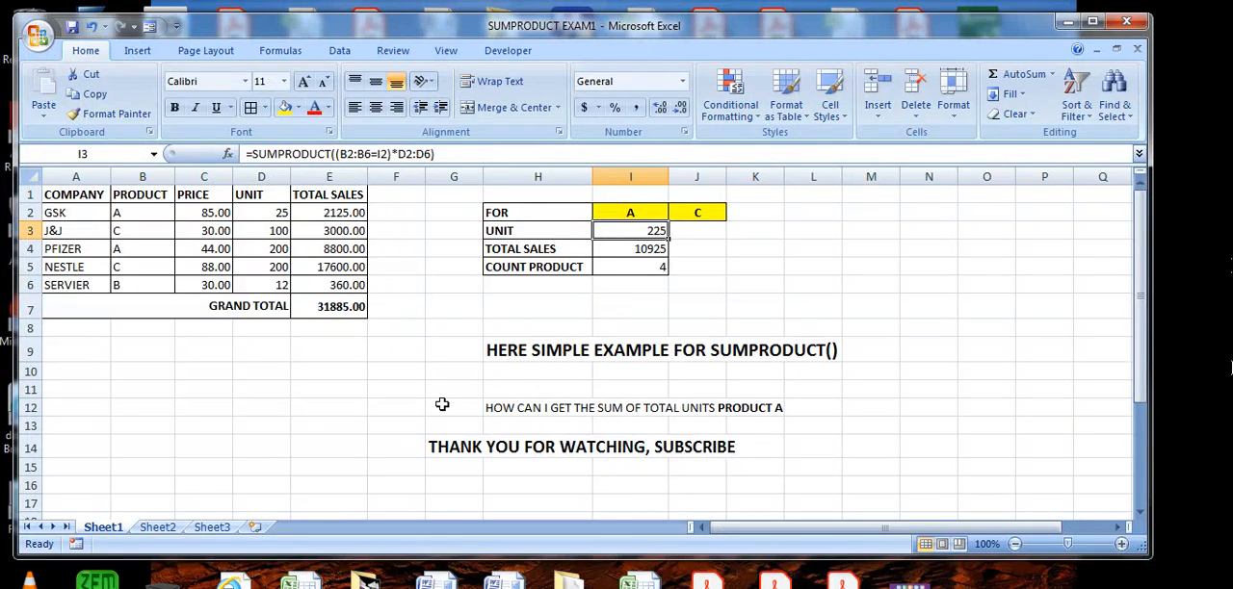
left_click(640, 211)
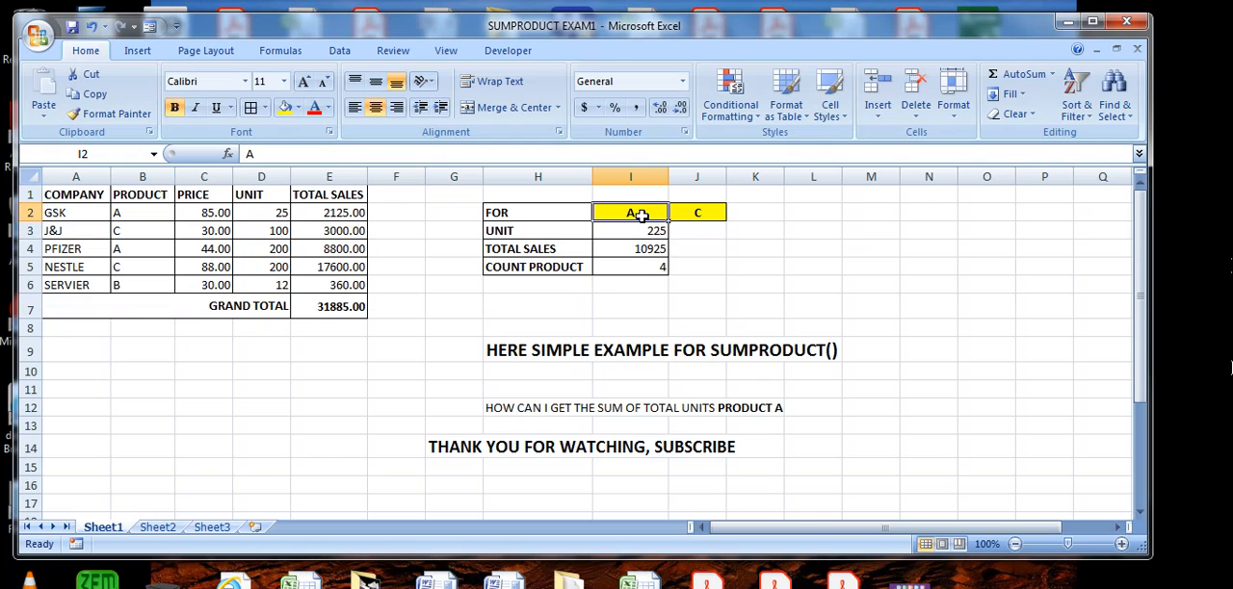
left_click(652, 232)
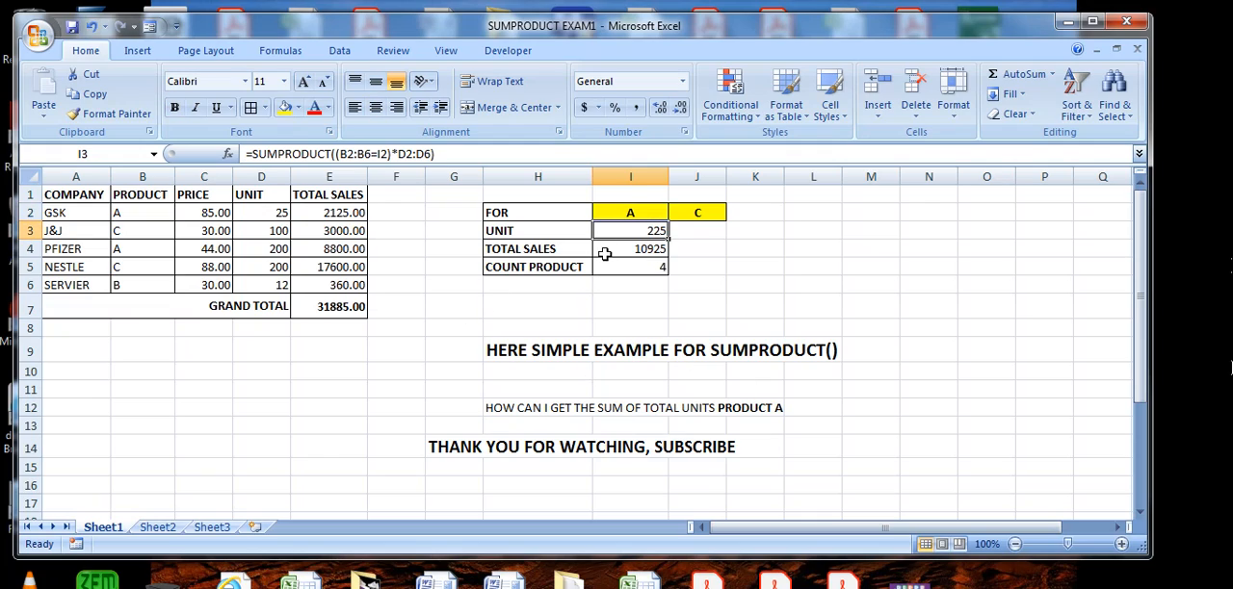
left_click(632, 212)
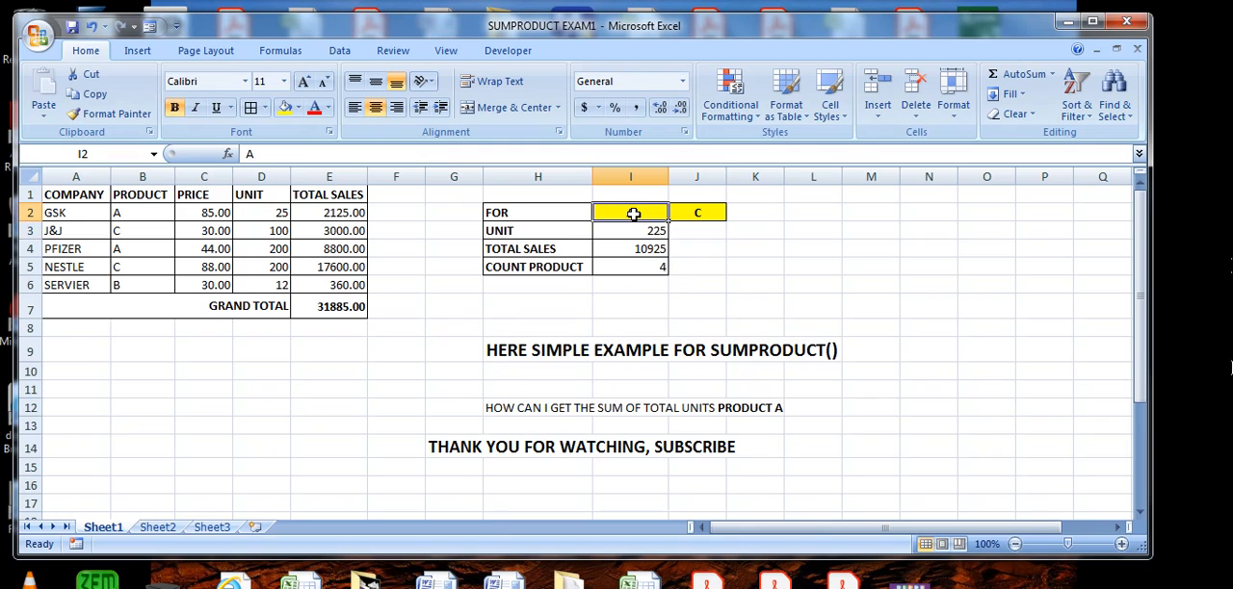
type("B")
key("Return")
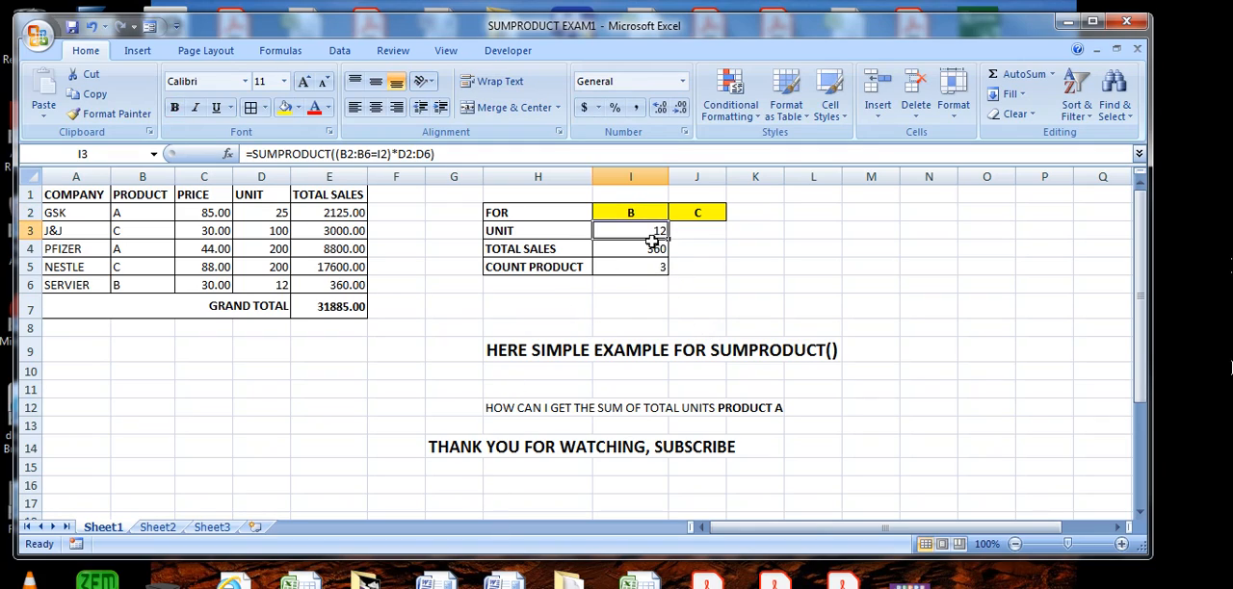
- Check the product B entry in B6 against its unit in D6, and highlight the thank-you line in row 14
left_click(126, 287)
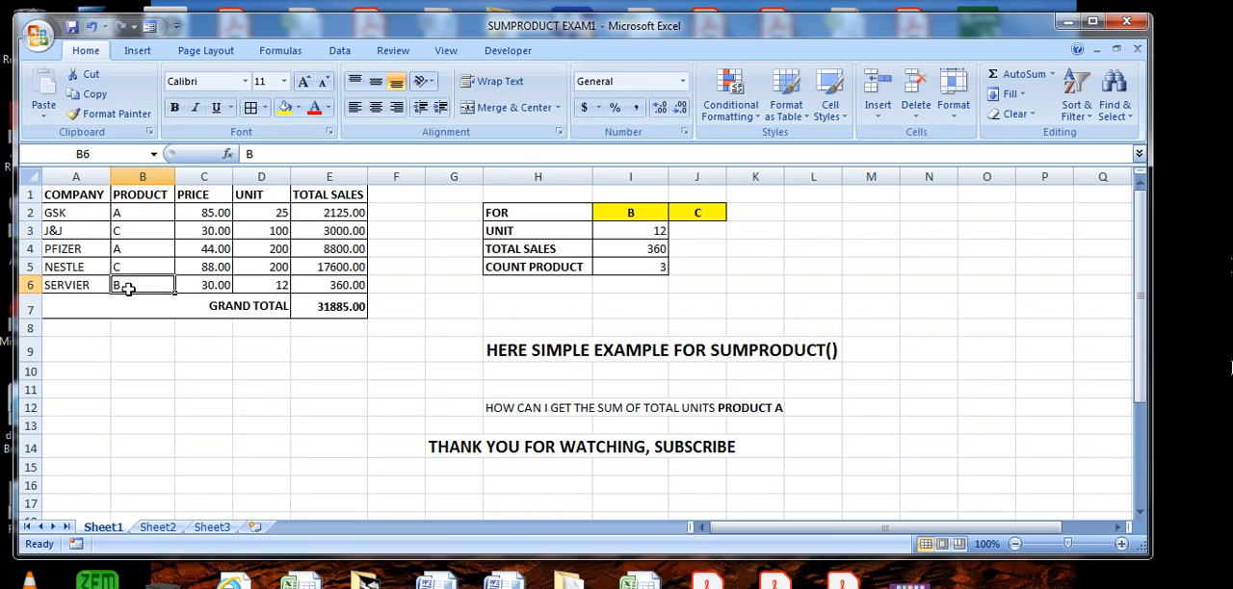
left_click(275, 288)
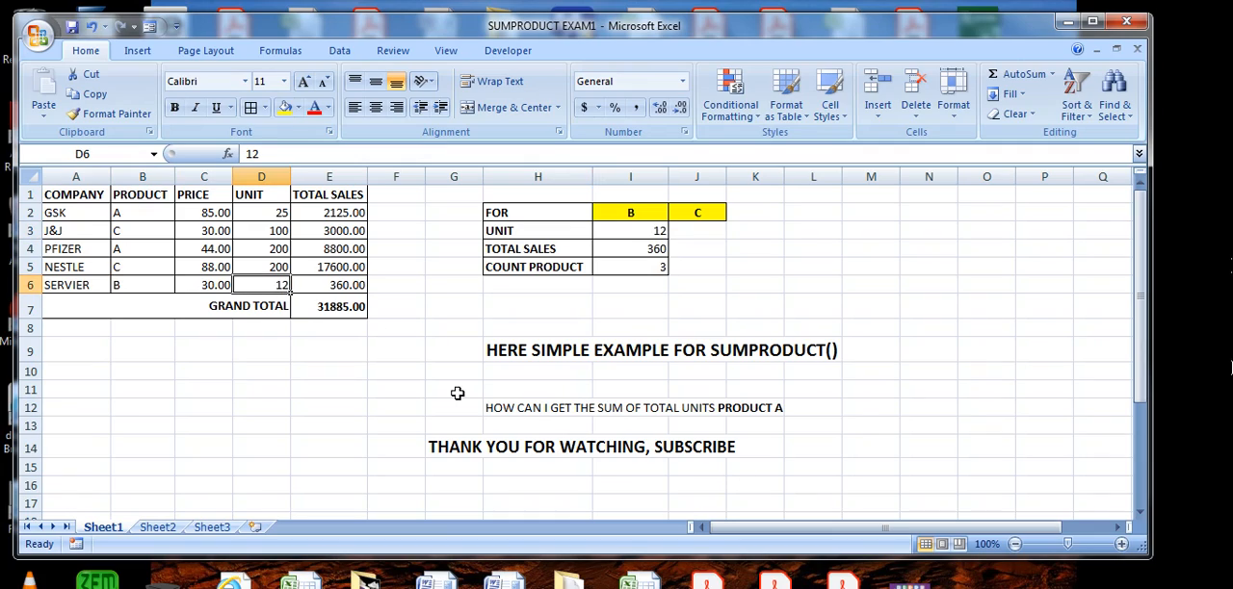
left_click(879, 409)
left_click(435, 453)
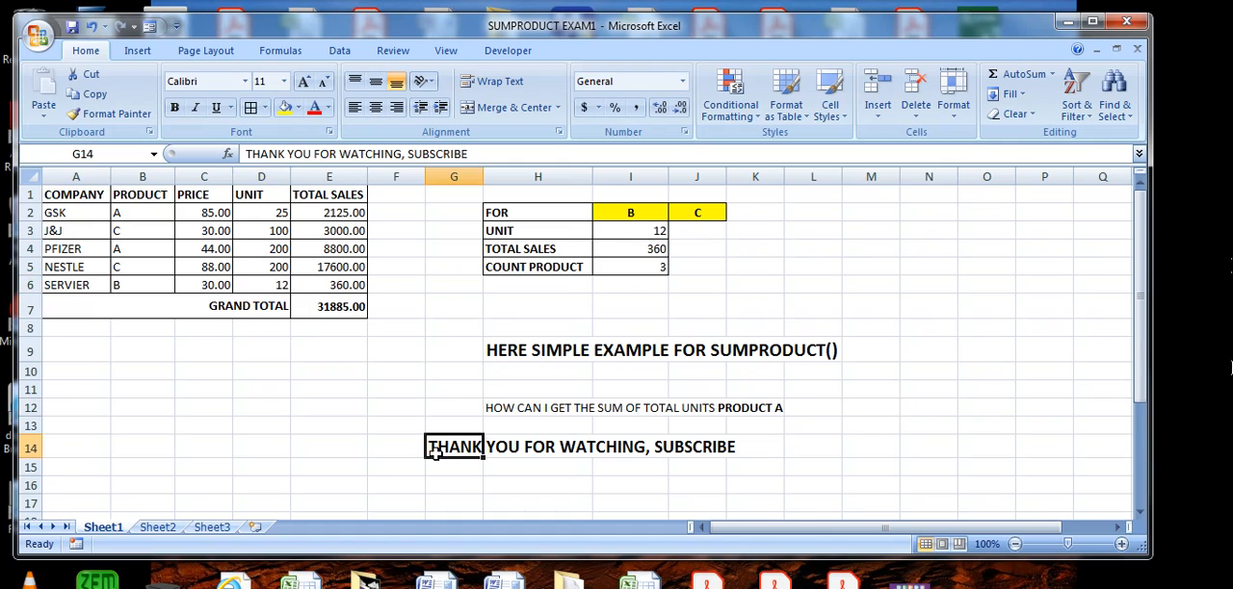
left_click_drag(436, 453, 757, 445)
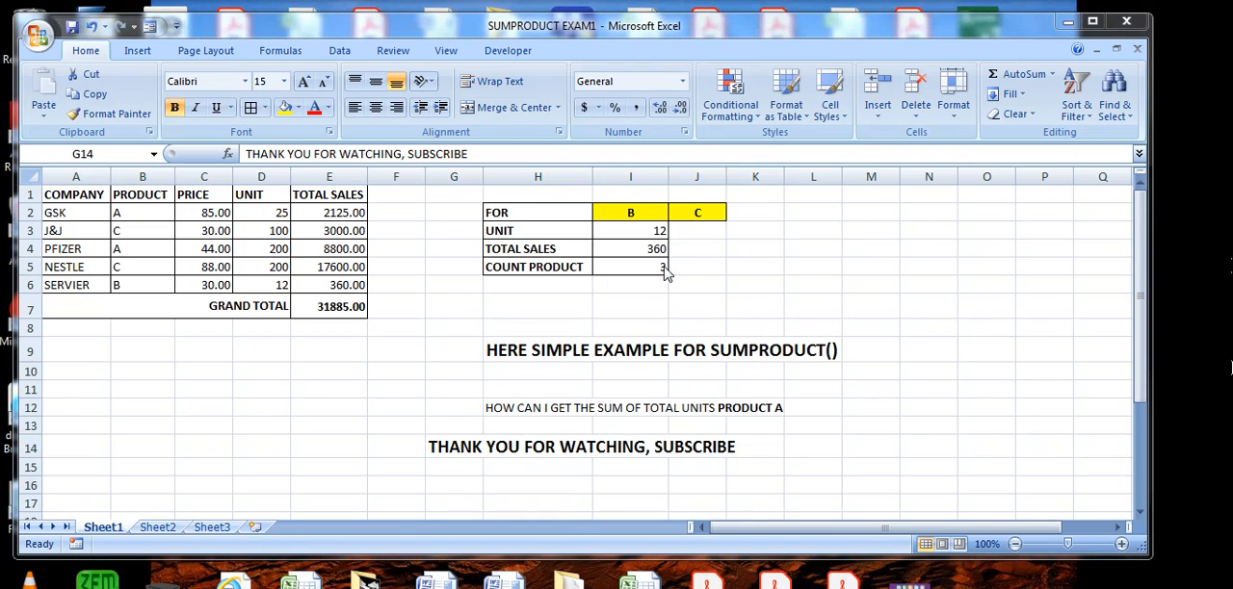
- Change the criteria product in I2 to C
left_click(643, 216)
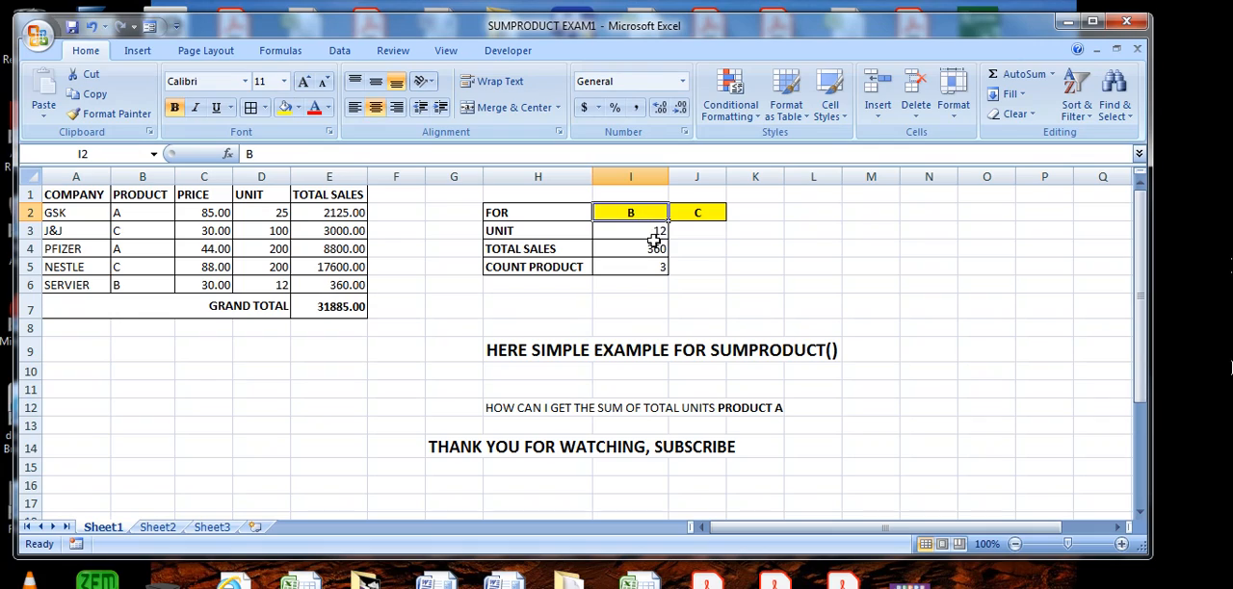
type("C")
key("Return")
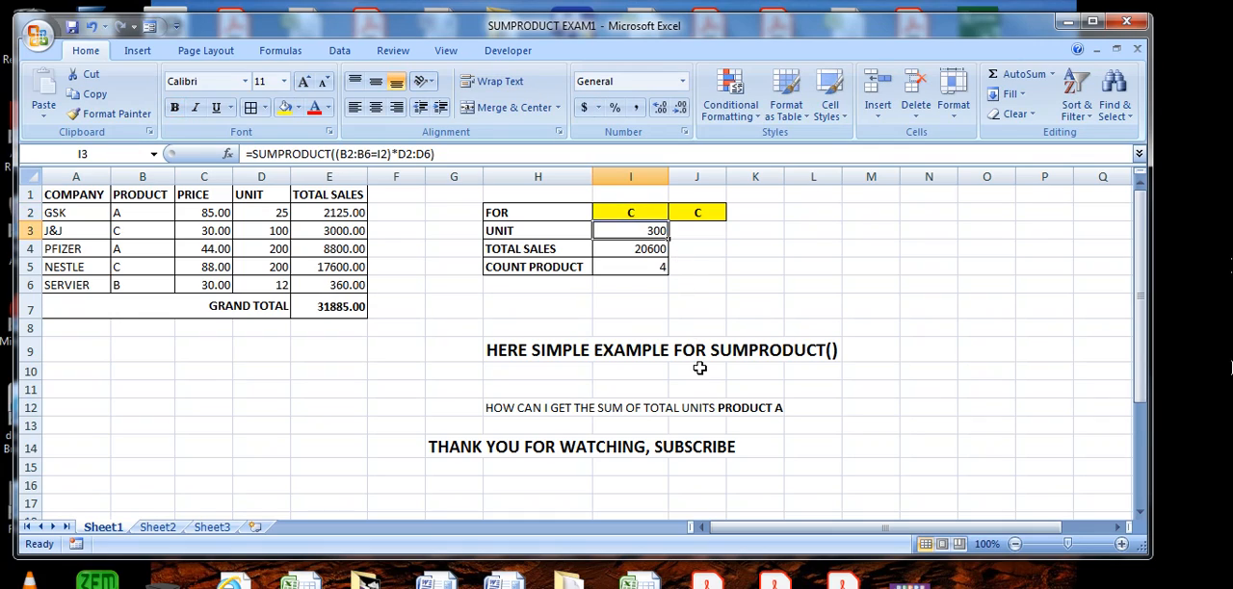
- Select the product C entries and their units in D3 and D5 together to verify the SUMPRODUCT total against their sum
left_click(136, 231)
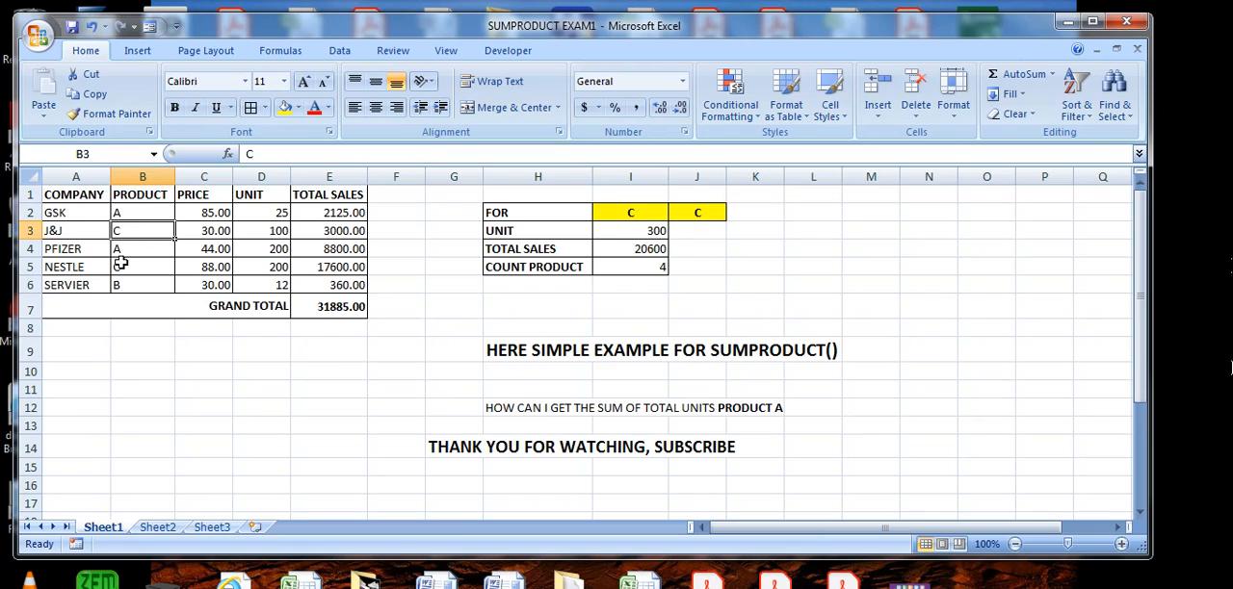
left_click(123, 267, "ctrl")
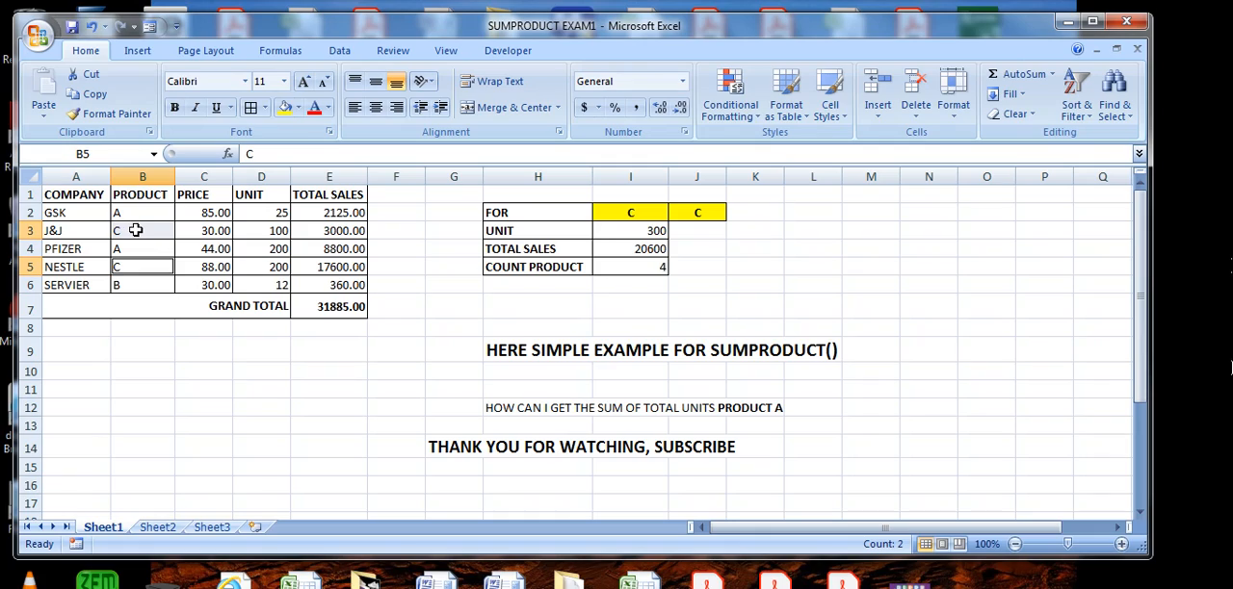
left_click(136, 231)
left_click(277, 234, "ctrl")
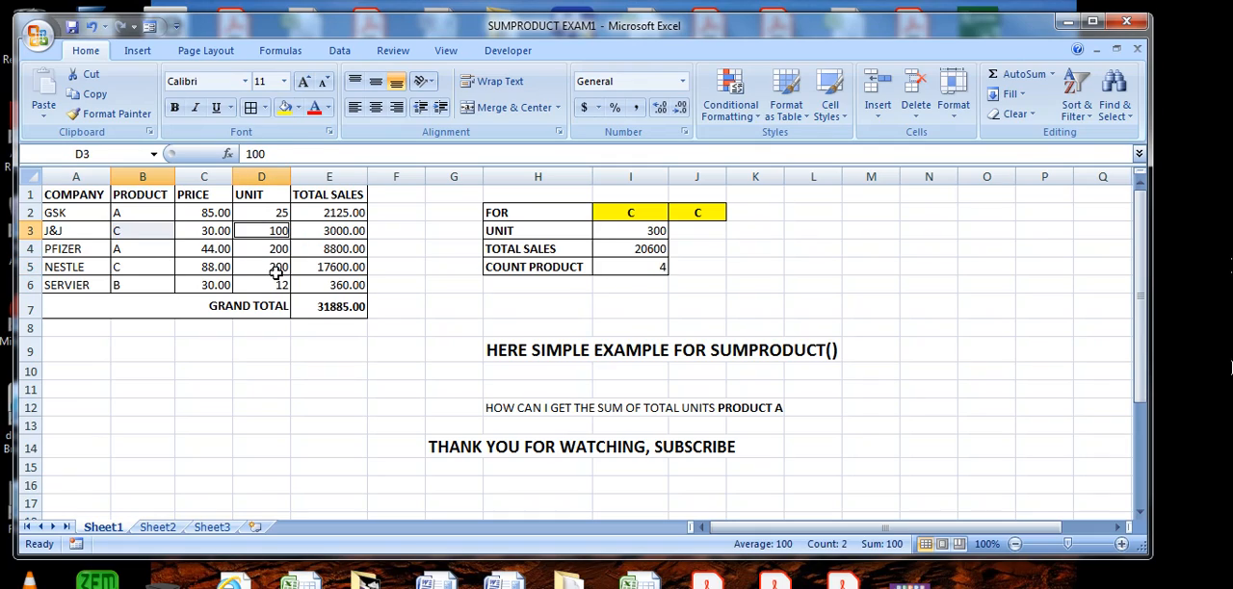
left_click(278, 268, "ctrl")
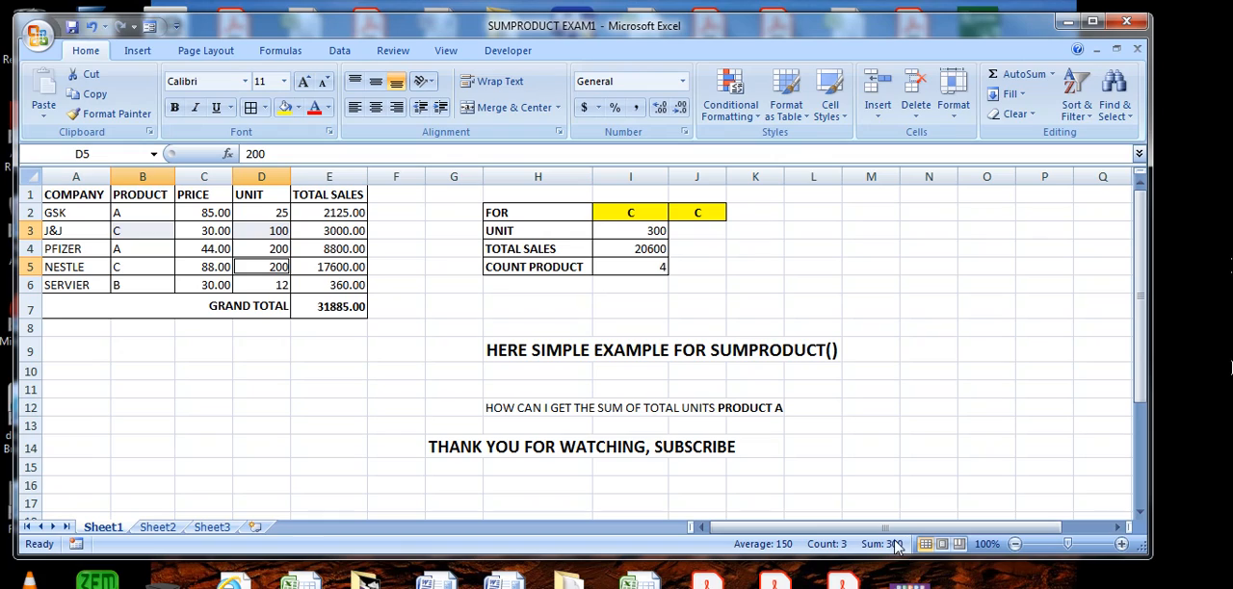
- Clear the multiple selection and highlight the closing thank-you line across G14:J14
left_click(747, 274)
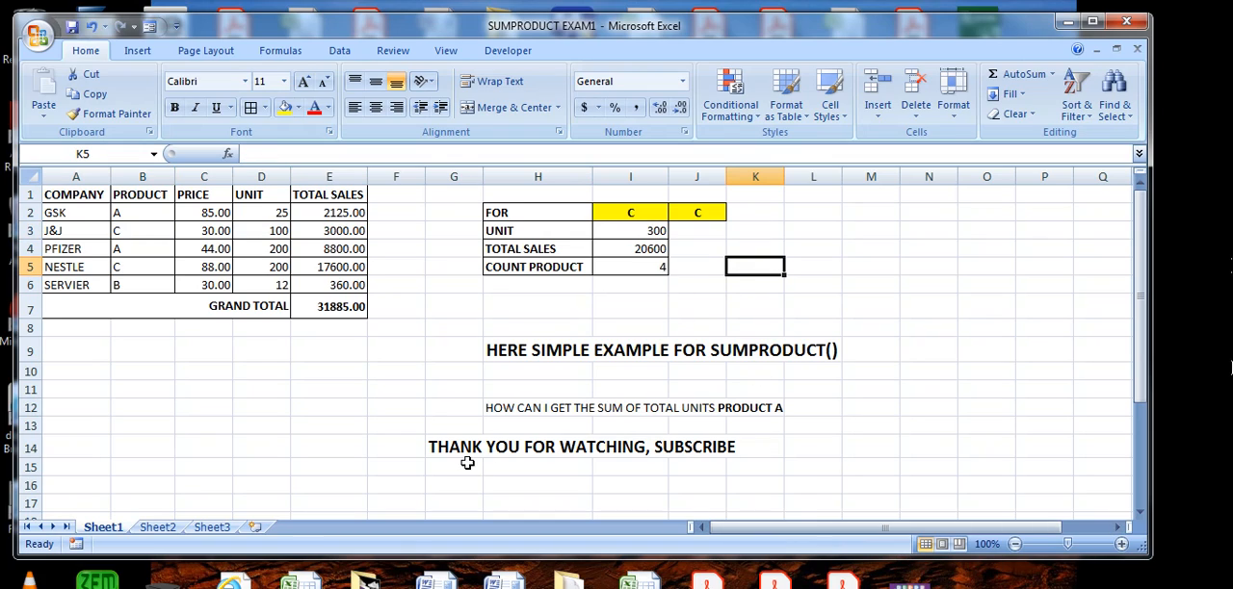
left_click(486, 431)
left_click_drag(433, 445, 706, 447)
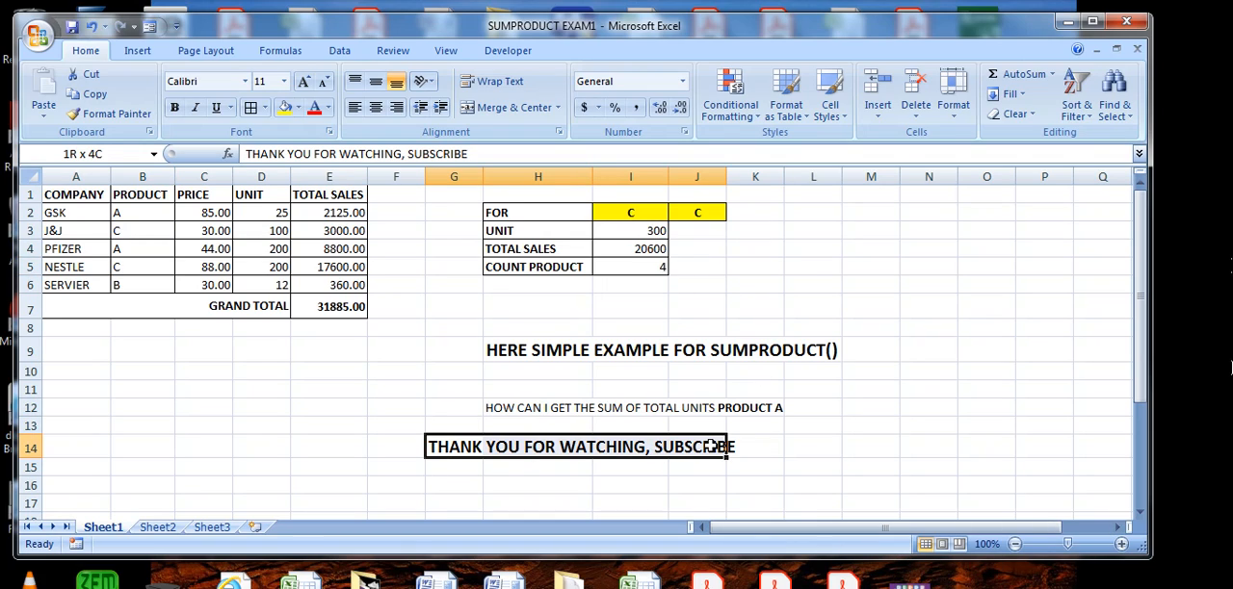